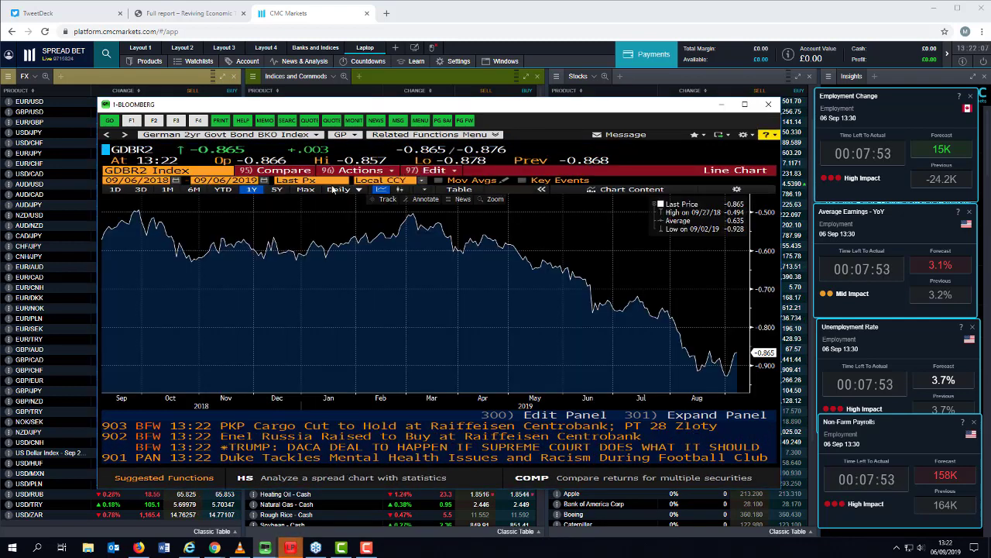
Step: Display the German 2-year government bond yield as weekly candles over one year and move the Bloomberg window out of view
left_click(400, 190)
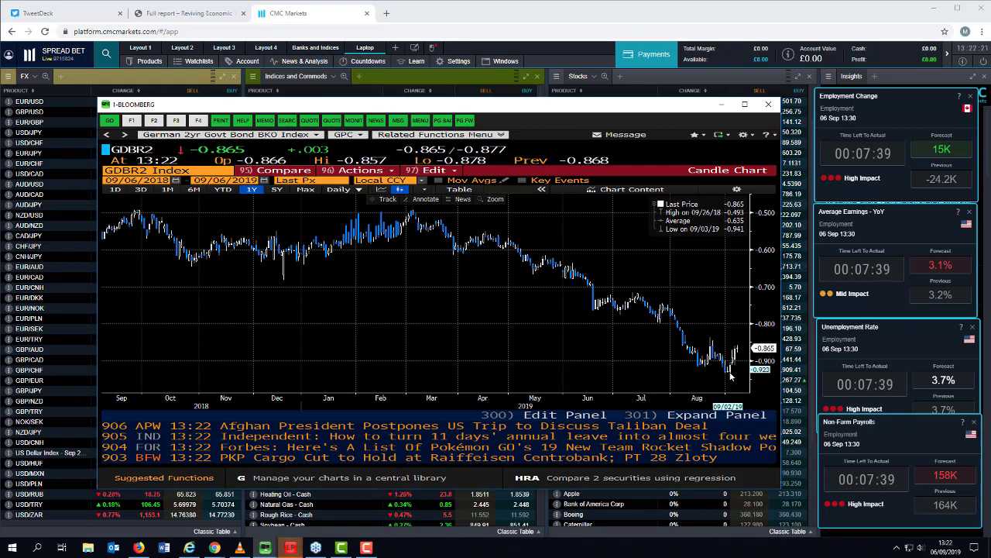
mouse_move(732, 378)
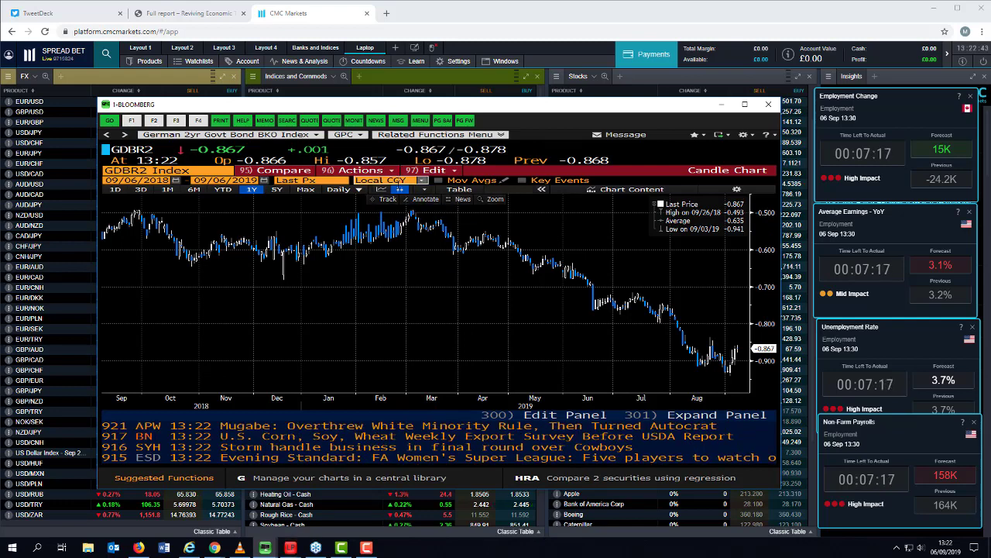
left_click(356, 191)
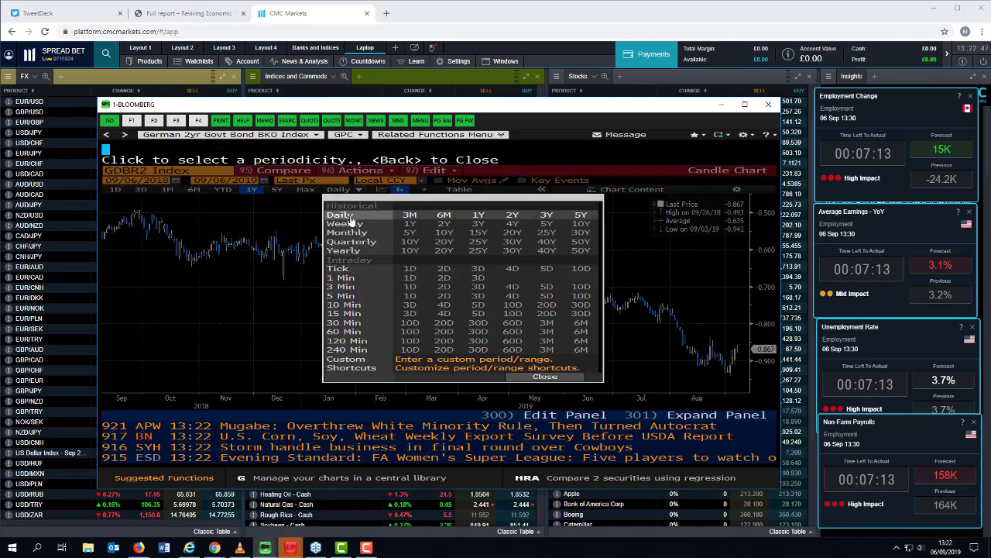
left_click(409, 225)
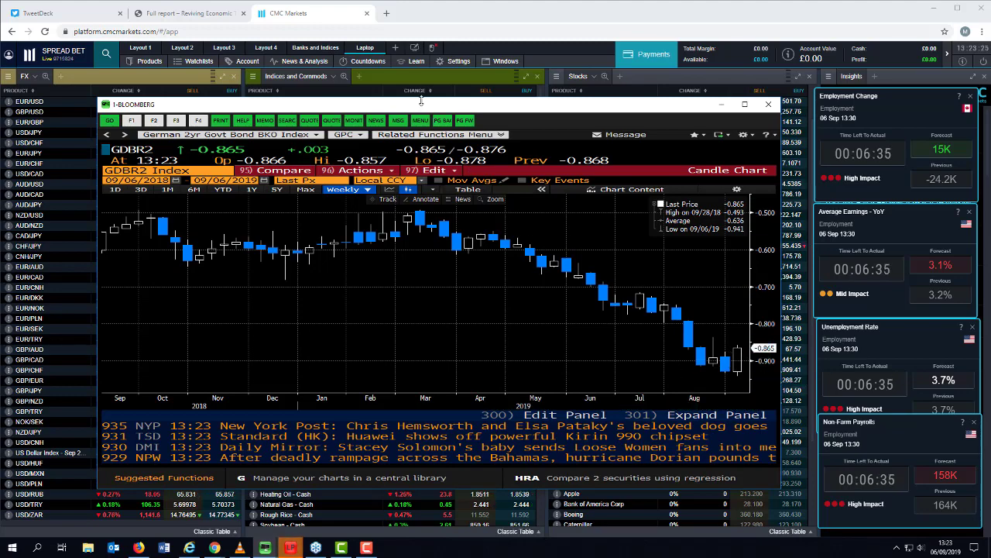
left_click_drag(423, 106, 990, 121)
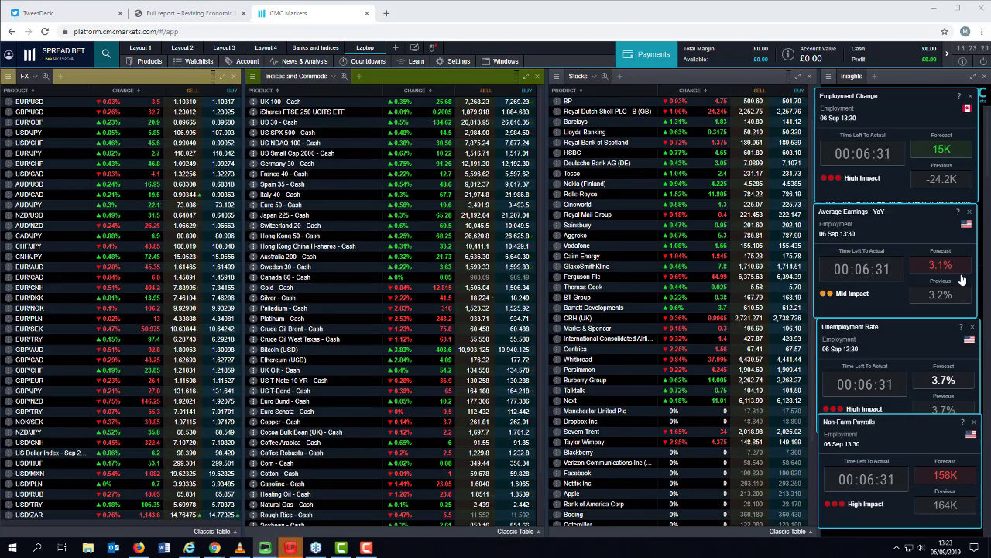
Step: Open the Silver - Cash chart from the Indices and Commods watchlist, reposition it over the watchlists and enlarge it
left_click(319, 153)
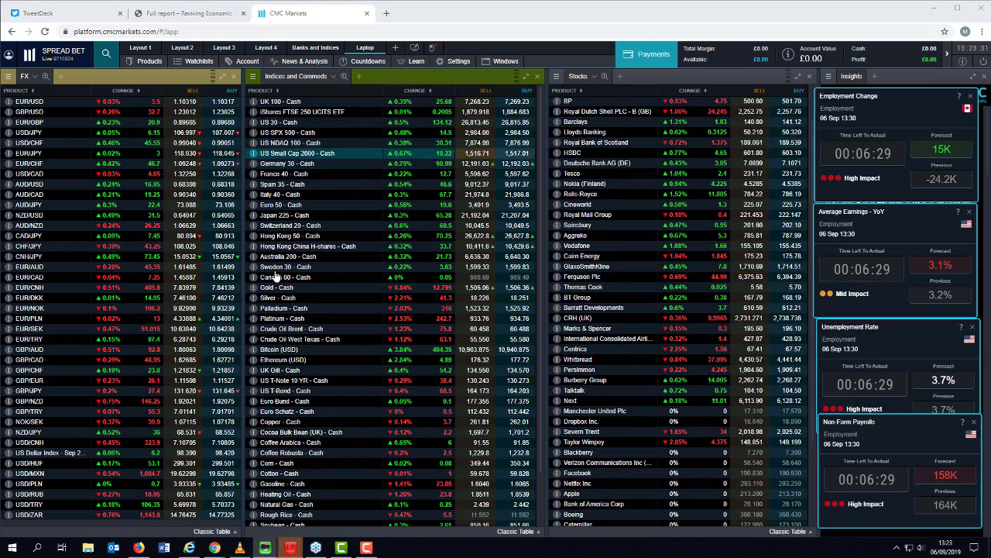
left_click(280, 299)
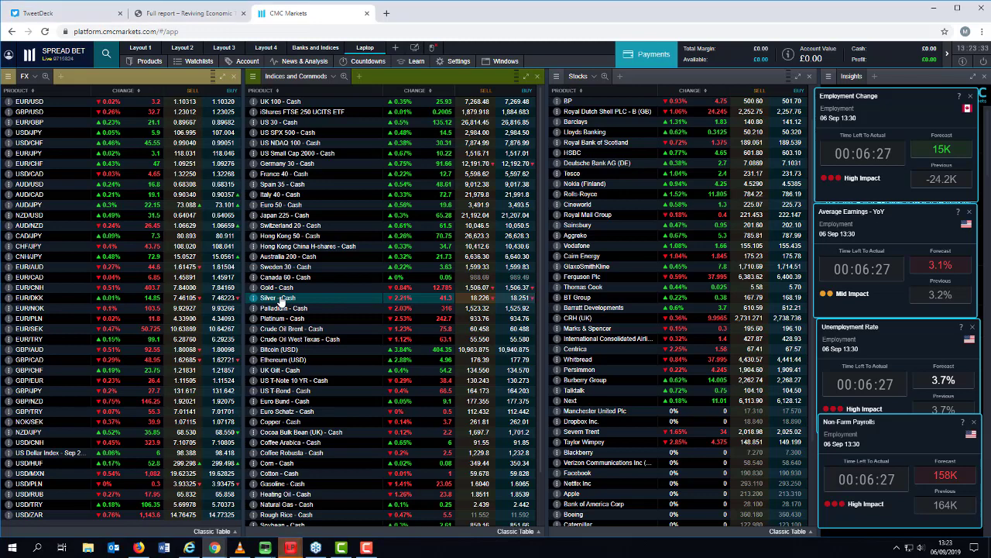
left_click_drag(281, 299, 308, 288)
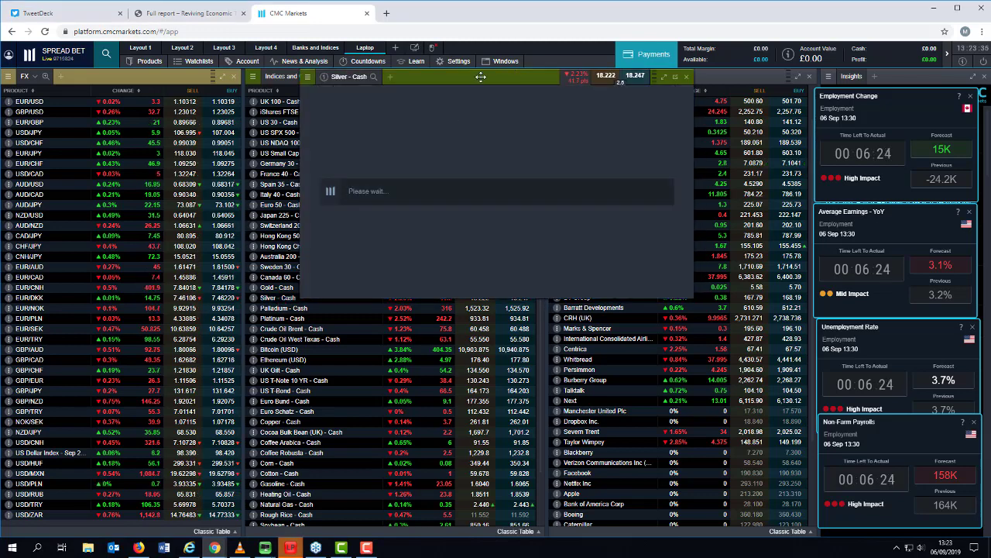
left_click_drag(481, 77, 376, 180)
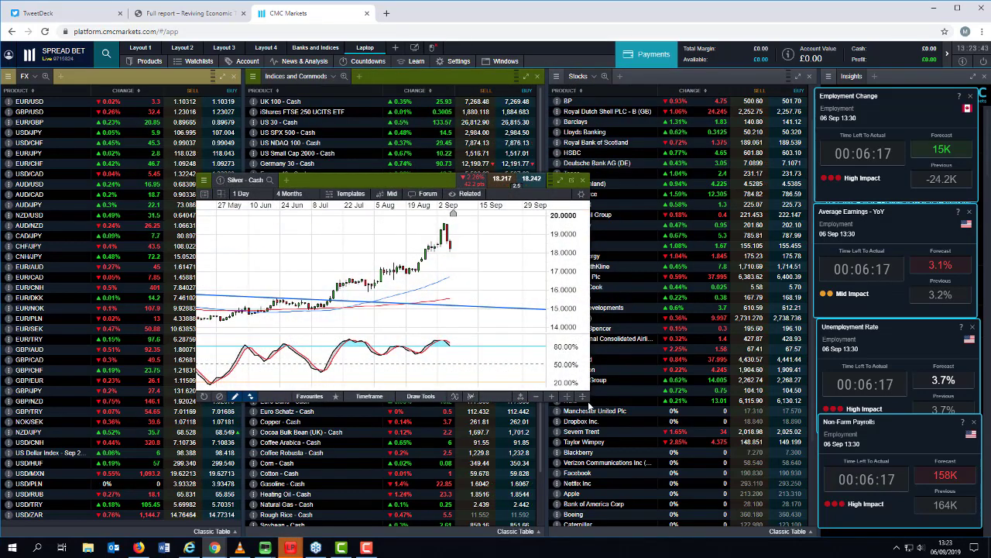
left_click_drag(594, 404, 651, 424)
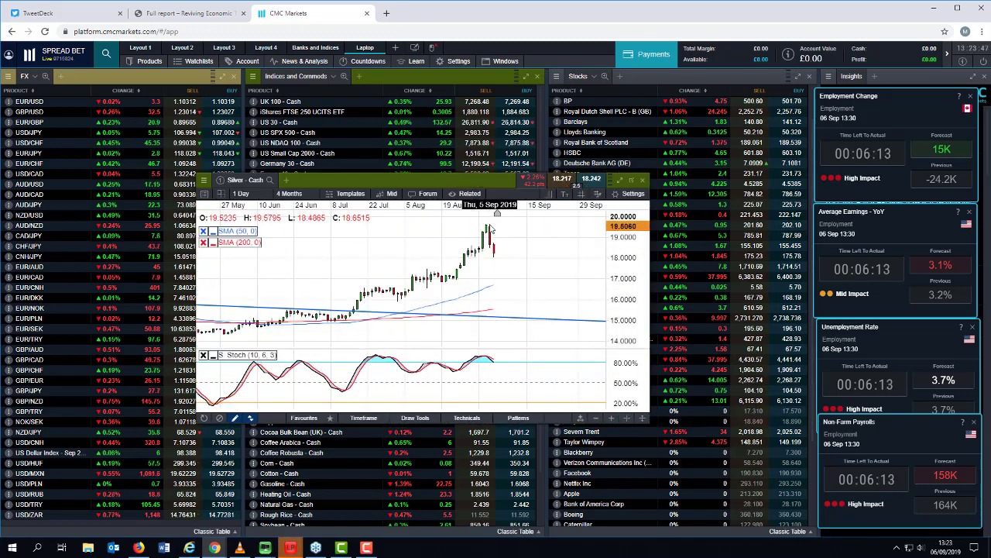
Step: Review the Silver - Cash chart at the 1 Week interval, return it to 1 Day and close the chart
left_click(241, 193)
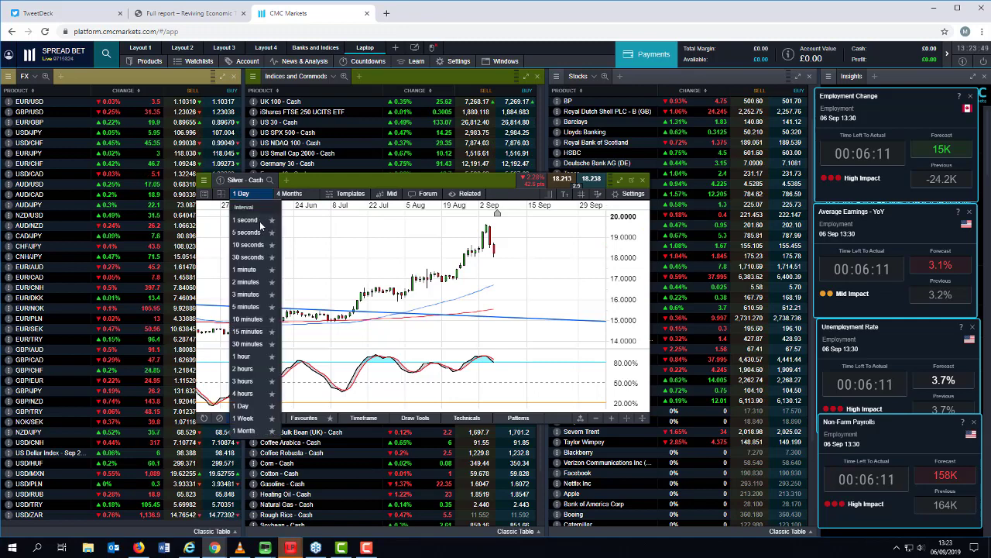
left_click(253, 418)
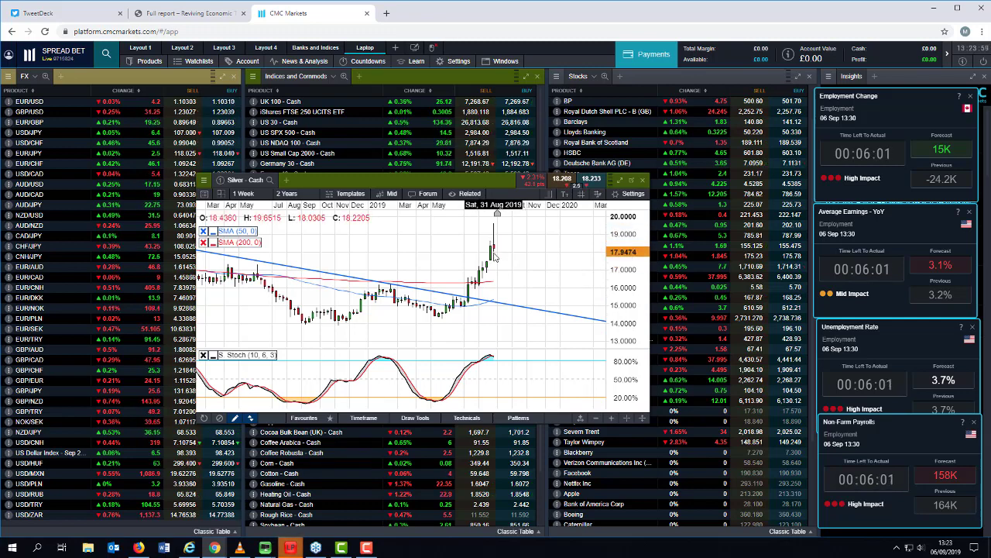
left_click(261, 198)
left_click(250, 407)
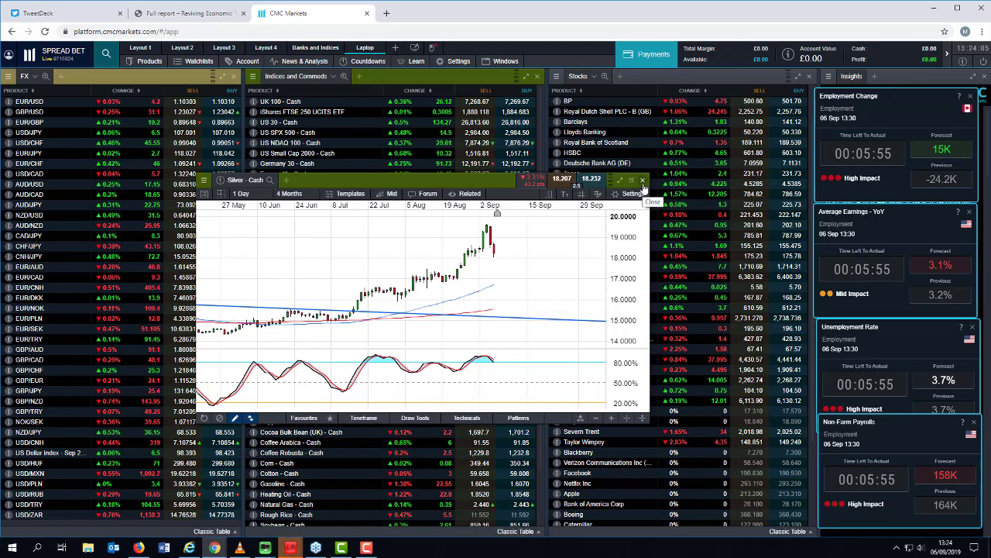
key("Escape")
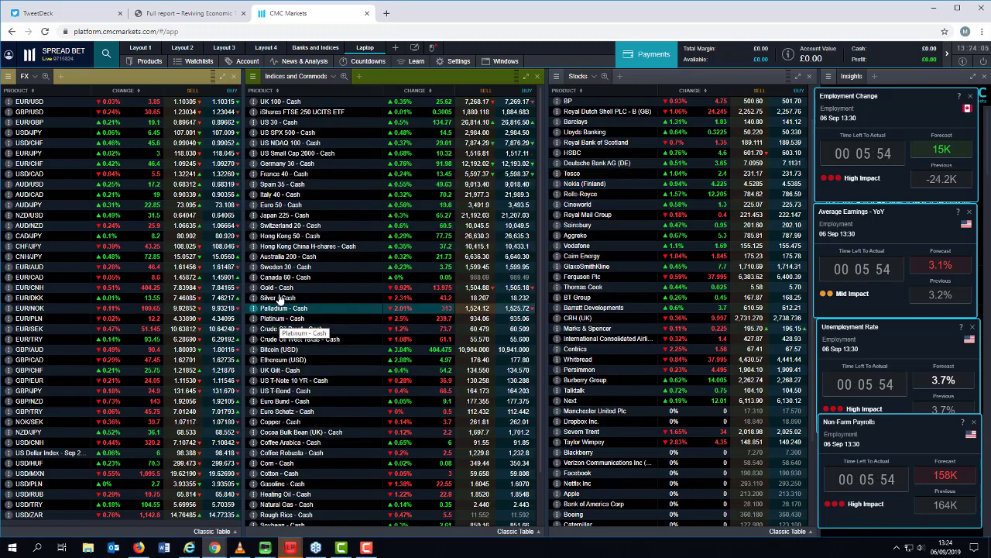
Step: Open the Gold - Cash chart, reposition it over the watchlists and examine its daily price trend over longer and shorter periods
left_click(269, 291)
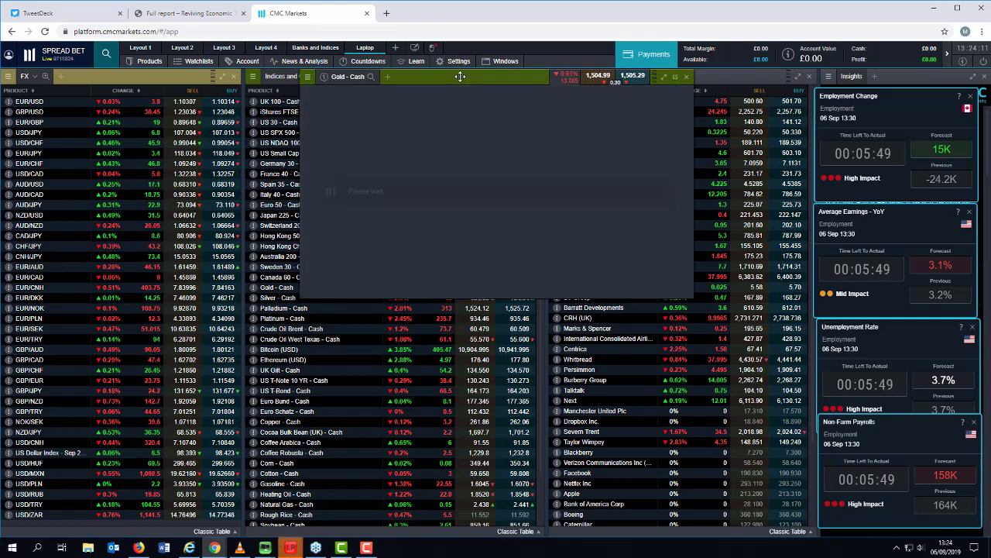
left_click_drag(460, 76, 347, 189)
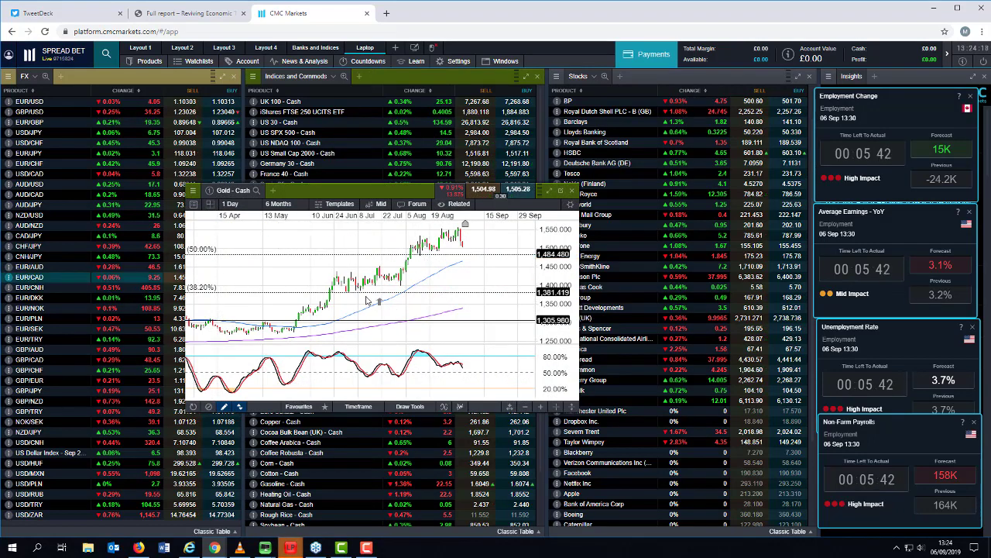
scroll(364, 301, "down", 2)
scroll(367, 300, "down", 4)
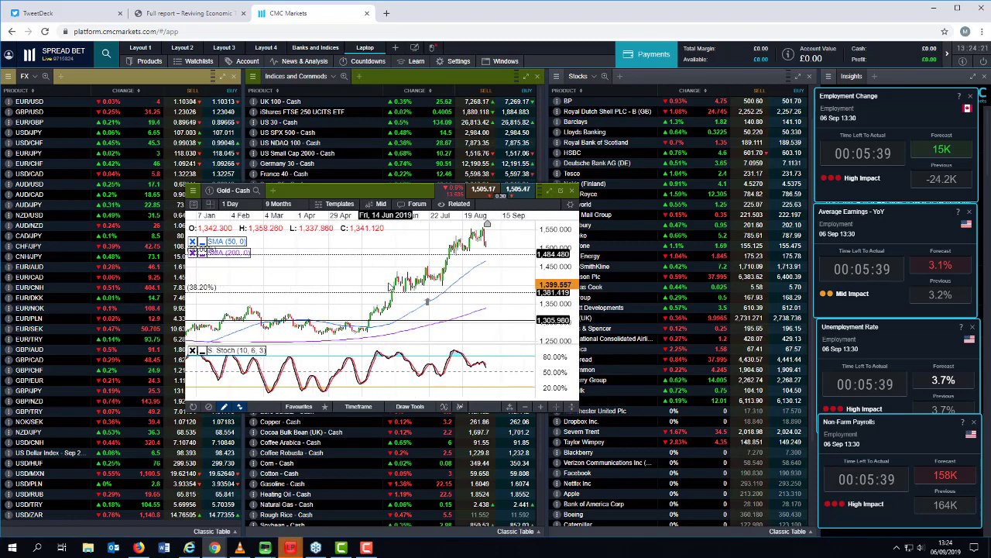
scroll(387, 283, "down", 4)
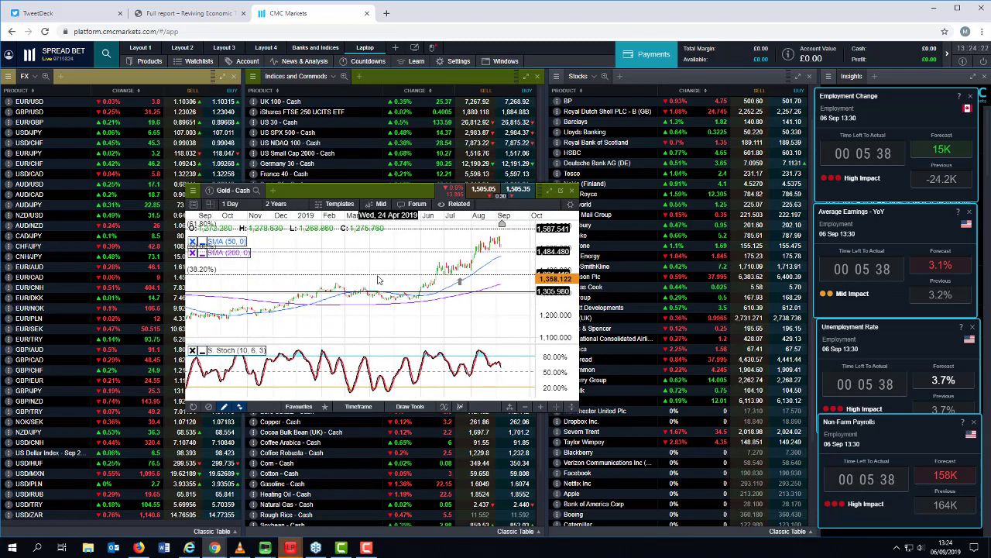
scroll(372, 276, "up", 4)
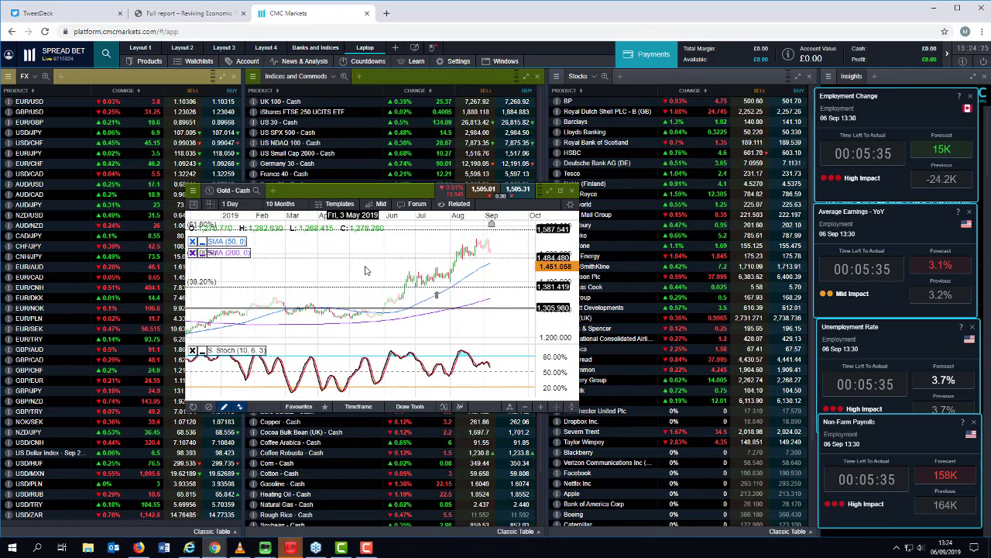
scroll(395, 275, "up", 2)
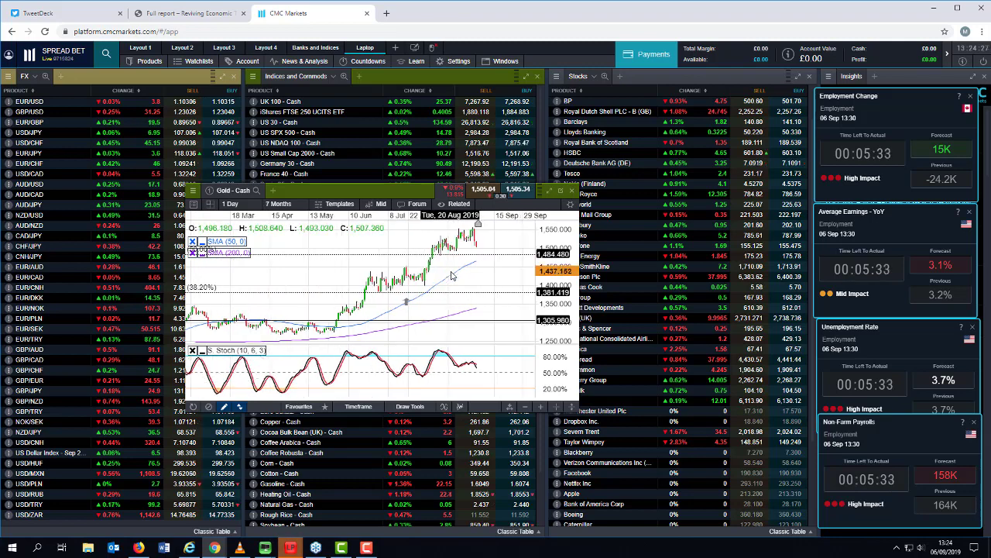
scroll(451, 275, "up", 3)
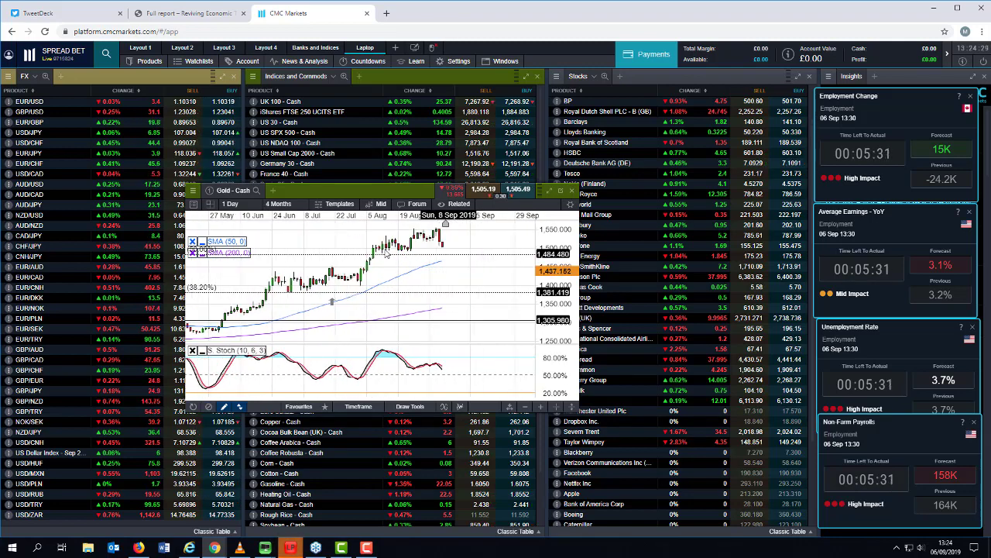
Step: Review the Gold - Cash chart at the 1 Week interval, return it to 1 Day and close the chart
left_click(230, 203)
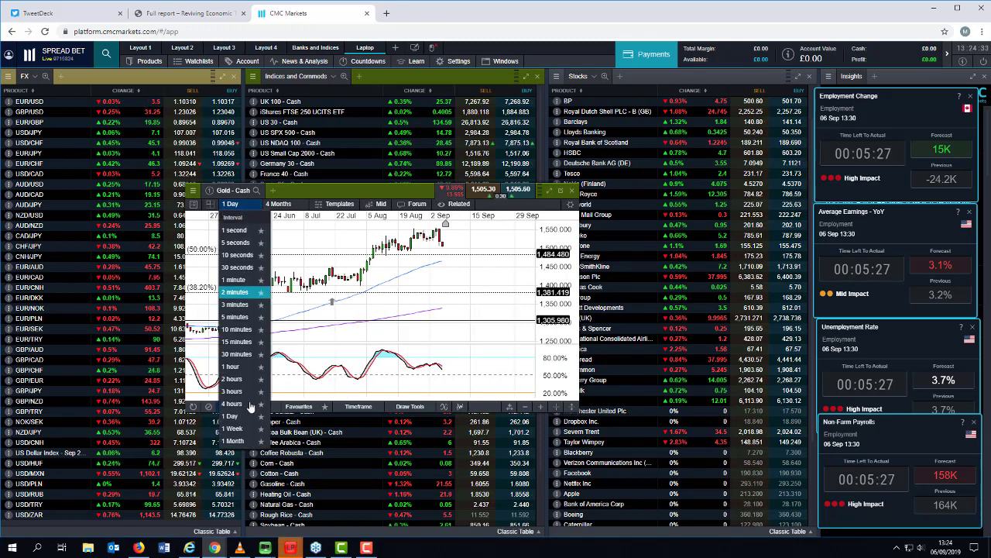
left_click(234, 428)
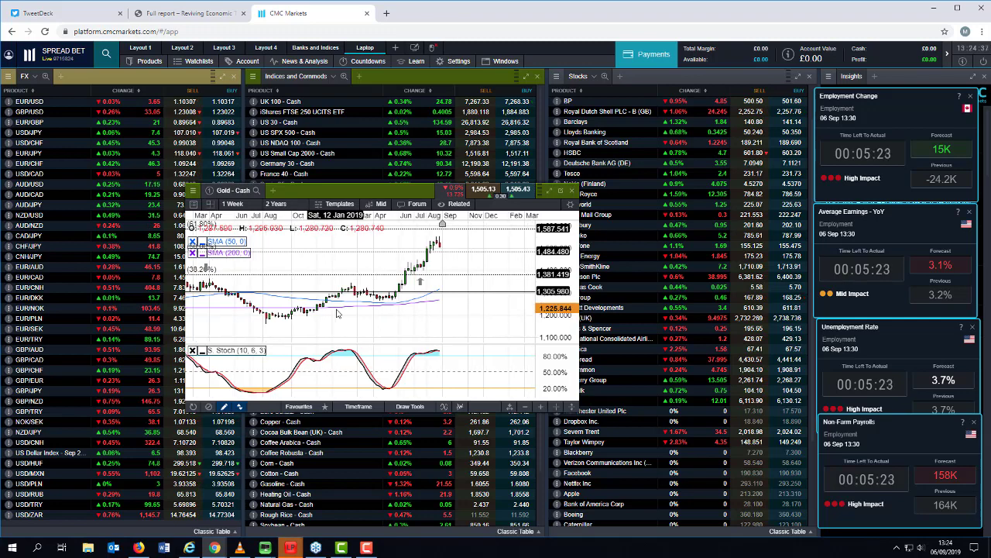
scroll(364, 292, "up", 1)
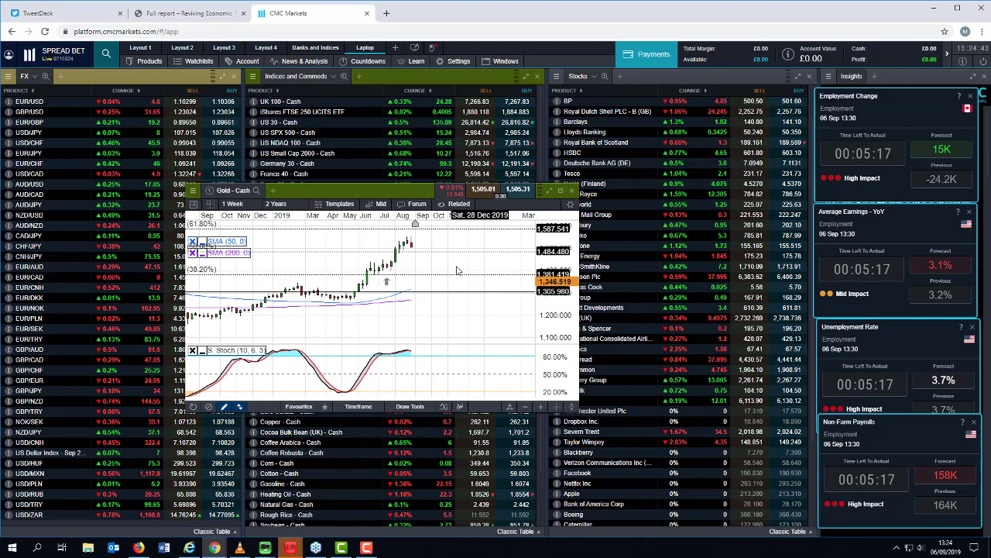
left_click(232, 204)
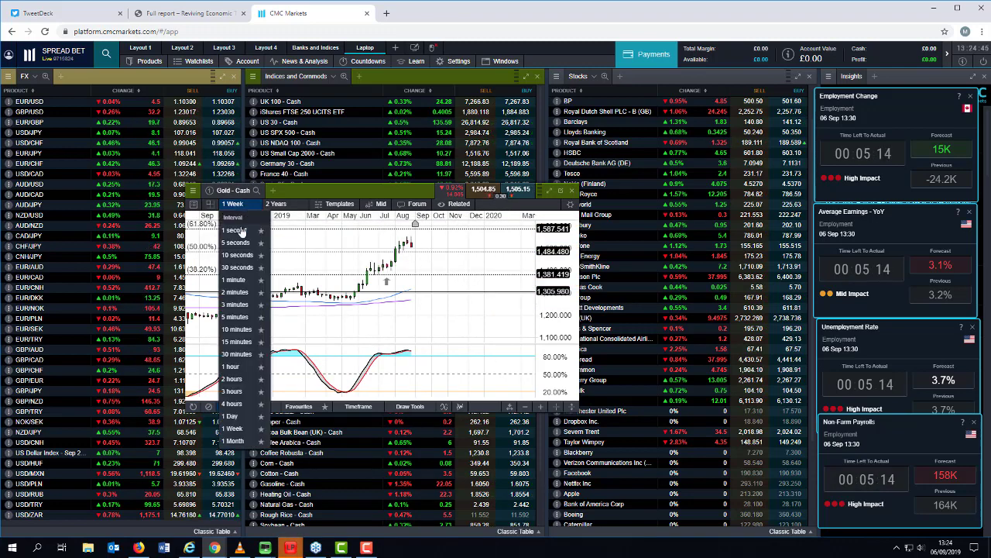
left_click(232, 416)
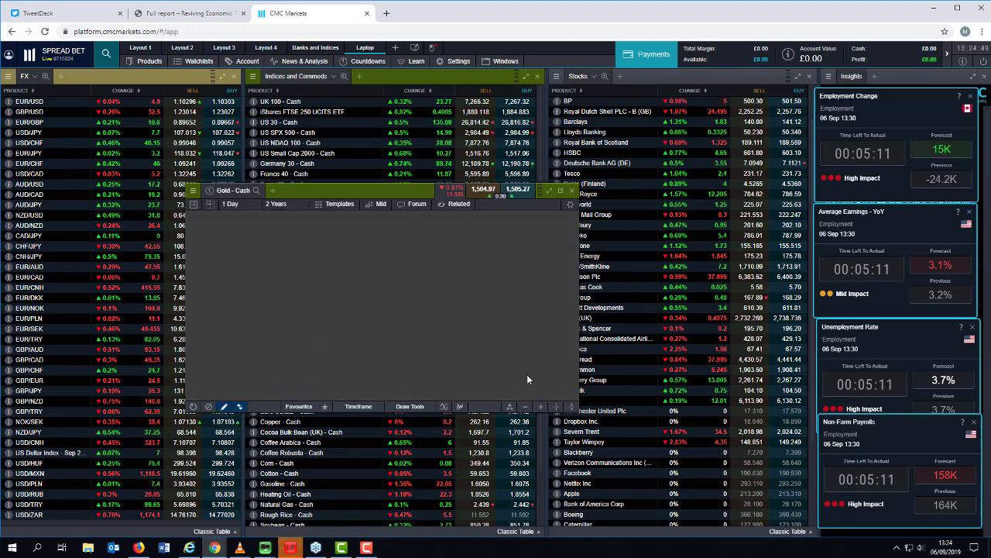
scroll(467, 280, "down", 5)
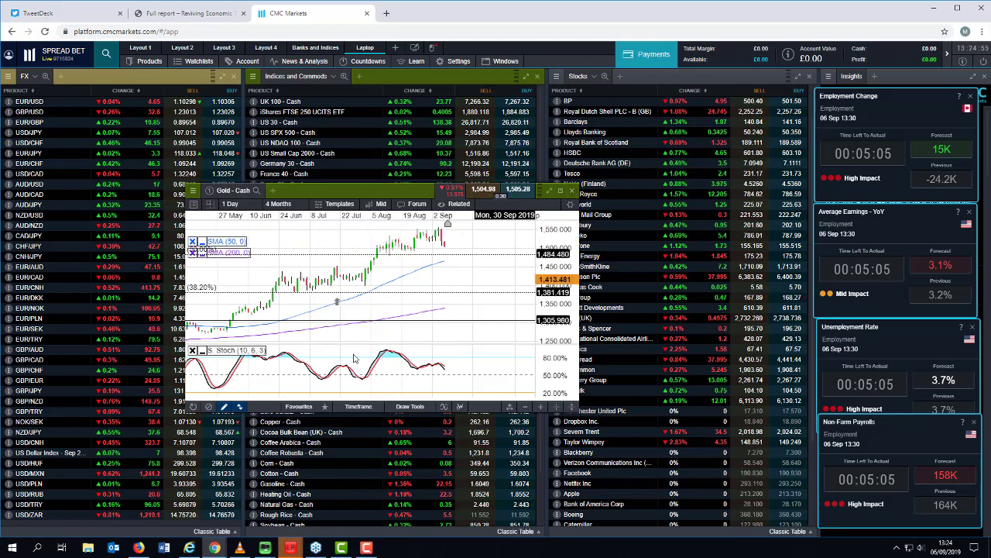
left_click(573, 190)
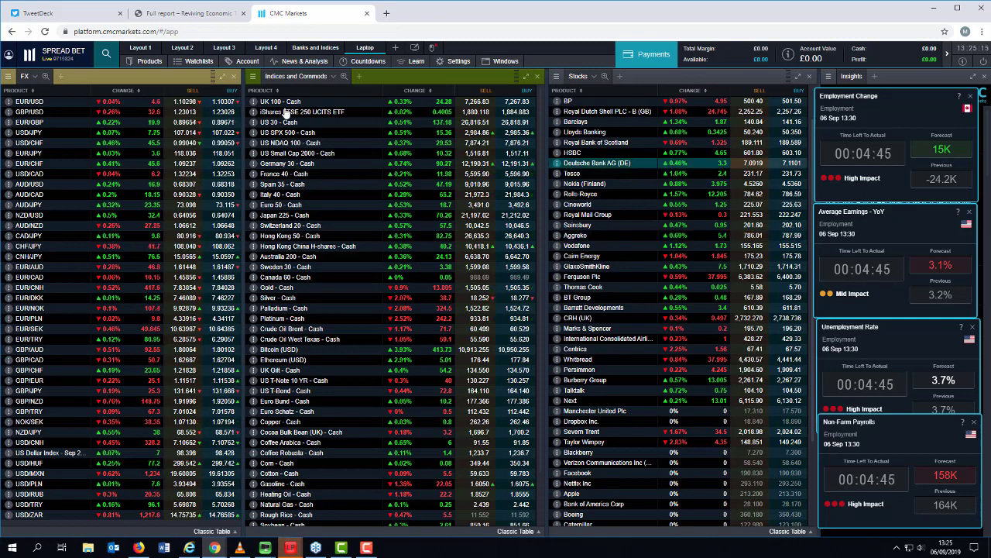
Step: Open the UK 100 - Cash chart over the watchlists, examine recent daily prices against the Fibonacci levels and close it
left_click_drag(289, 121, 480, 186)
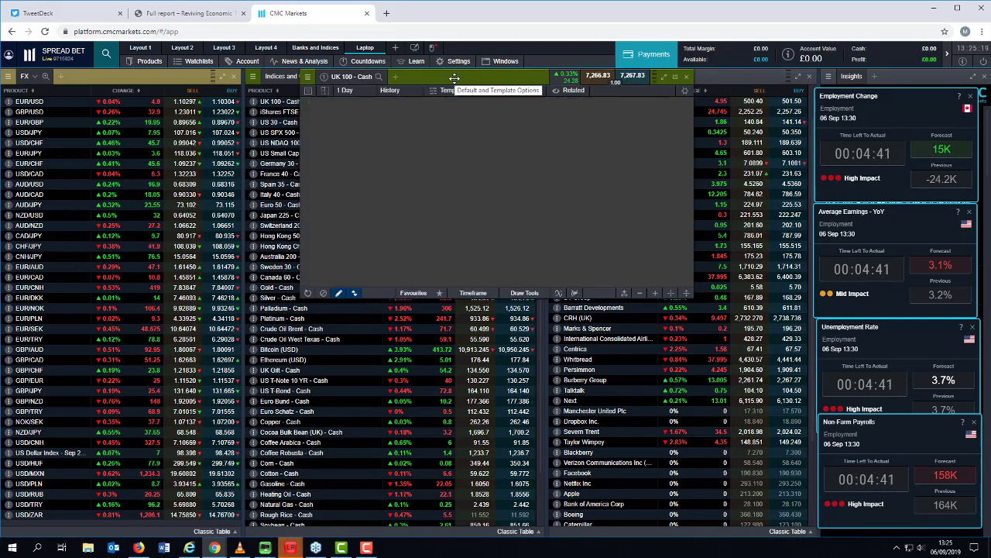
left_click_drag(454, 78, 408, 210)
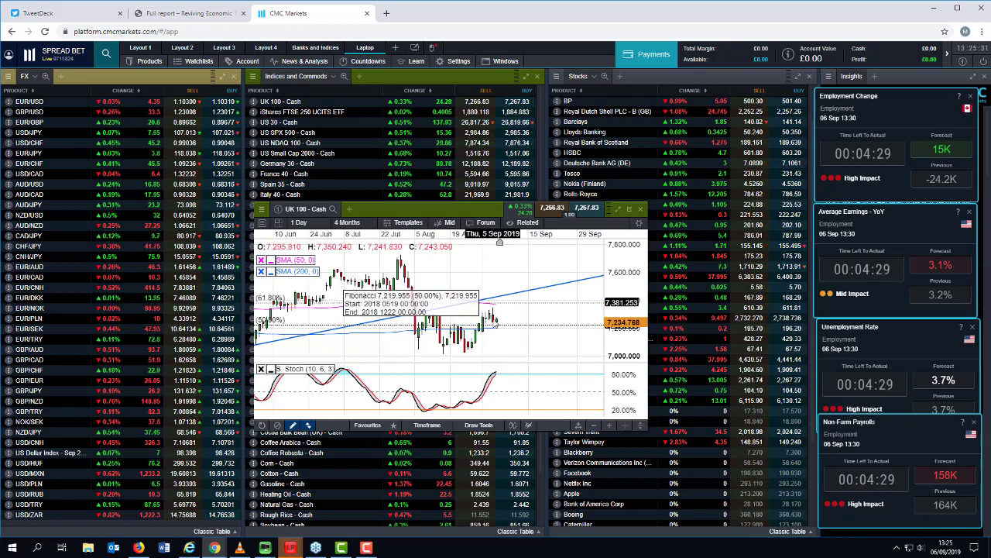
scroll(438, 323, "up", 2)
scroll(438, 324, "up", 2)
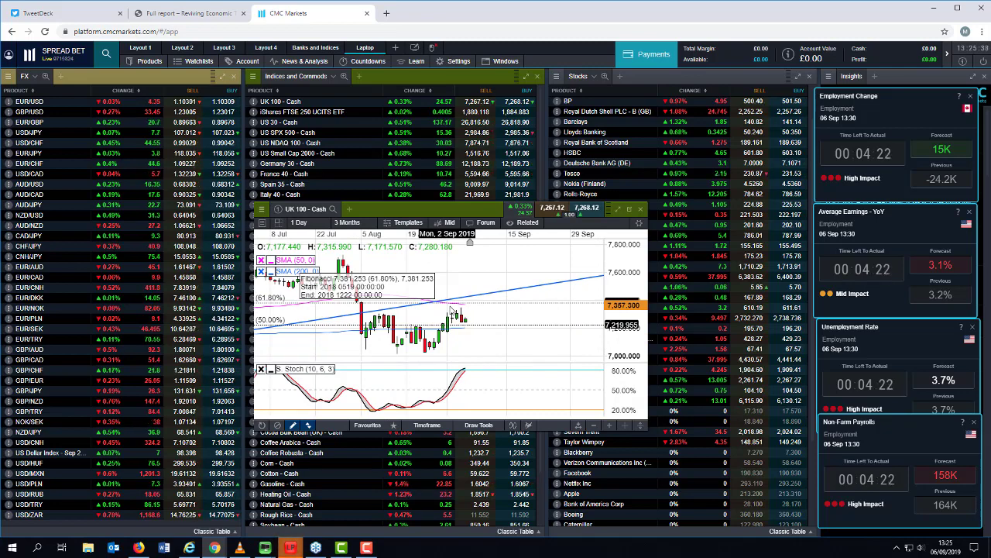
left_click(642, 210)
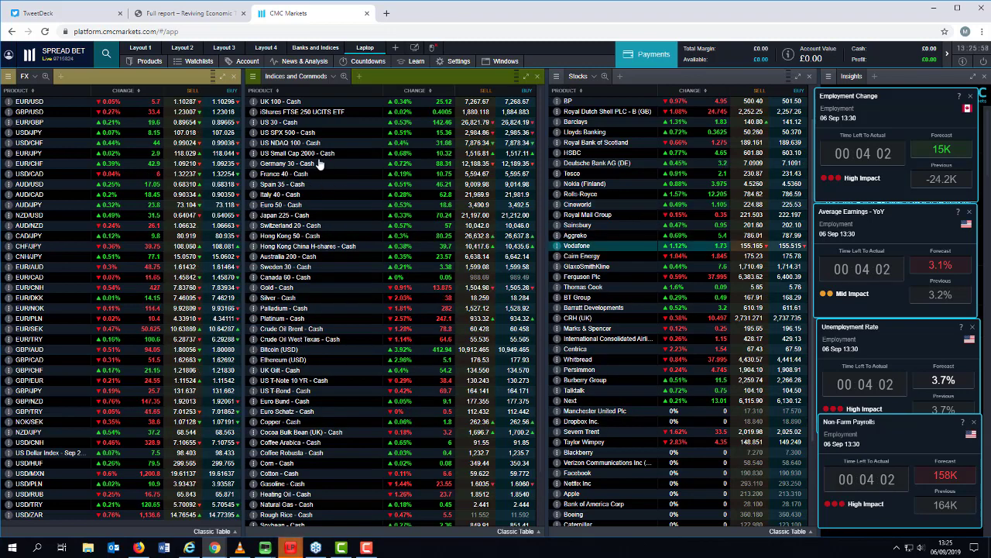
Step: Open the US SPX 500 - Cash chart, reposition it over the watchlists and examine the last five months of daily prices
left_click(290, 133)
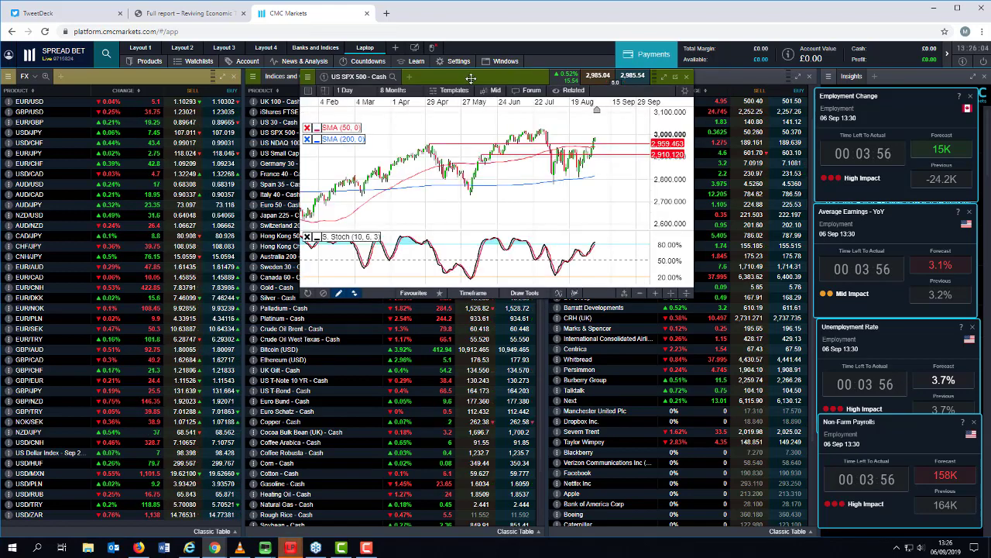
left_click_drag(465, 94, 357, 201)
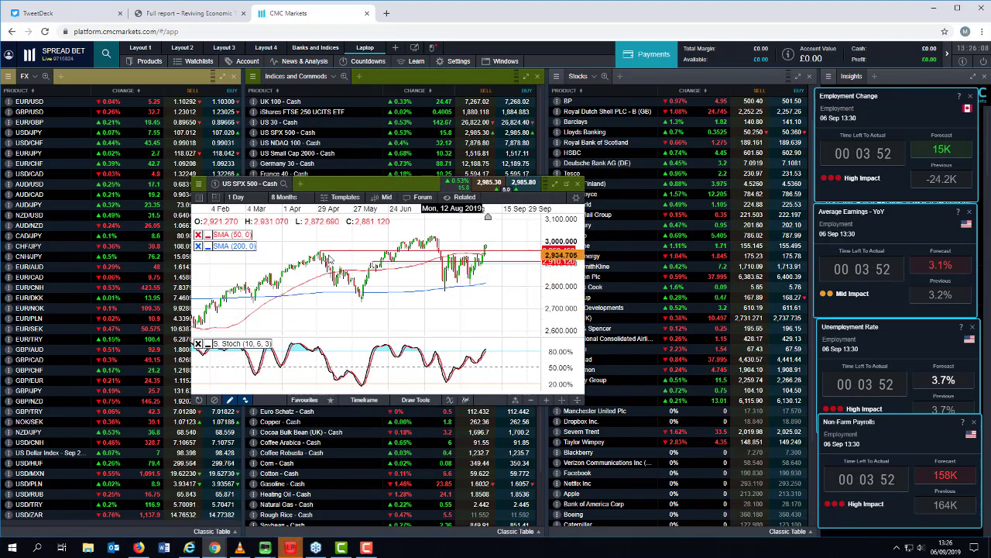
scroll(433, 259, "up", 5)
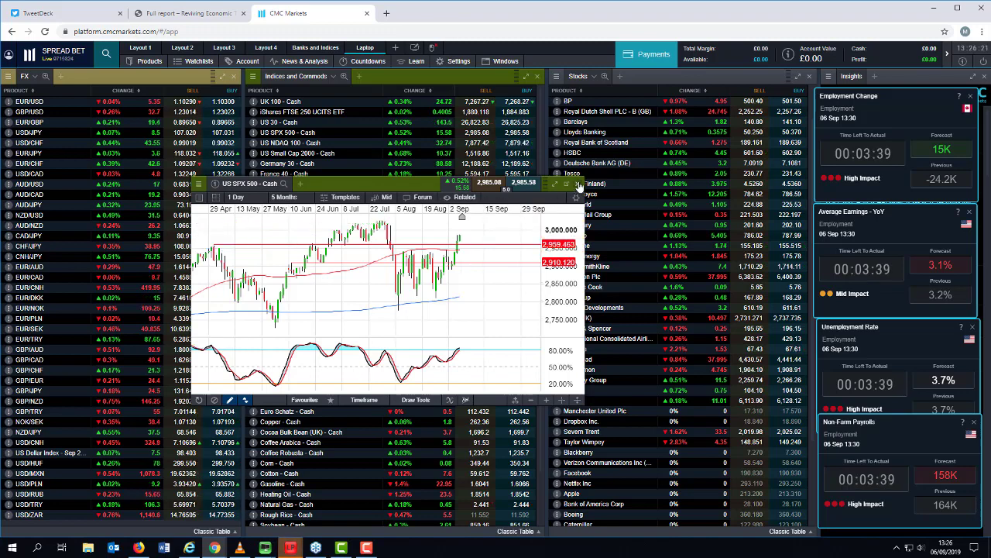
Step: Replace the US SPX 500 chart with the Germany 30 - Cash chart, examine its daily prices over four and six months and close it
left_click(306, 171)
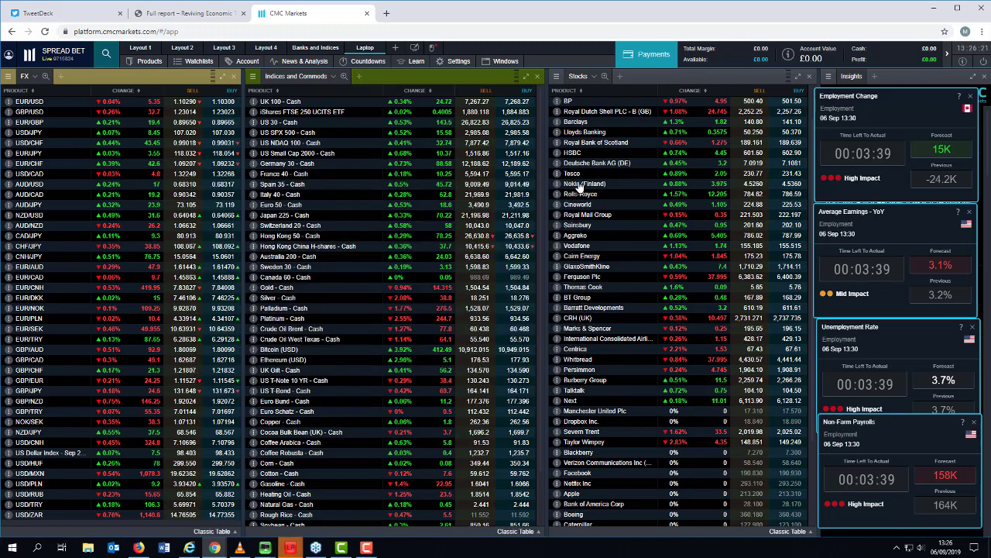
left_click(292, 172)
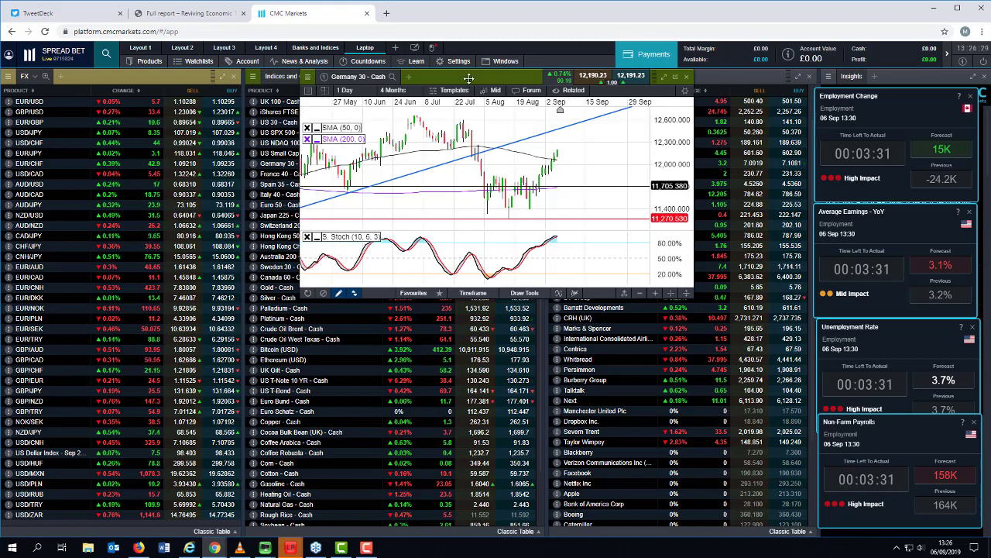
left_click_drag(469, 78, 324, 186)
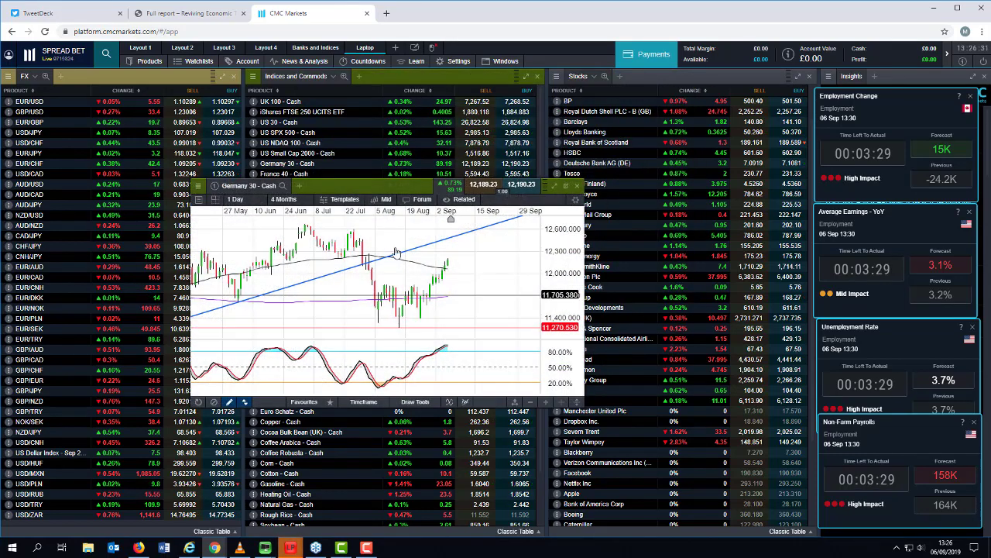
scroll(438, 277, "down", 3)
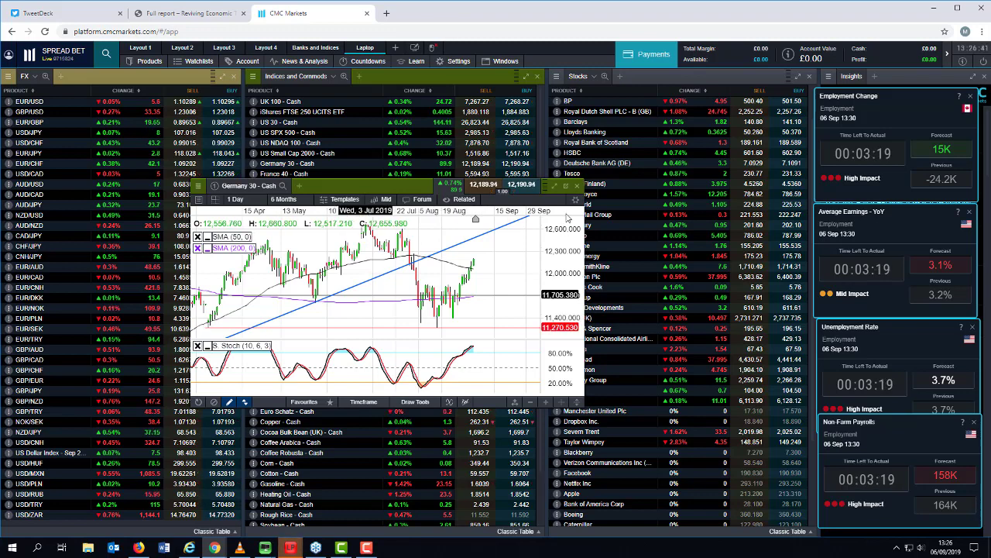
left_click(577, 186)
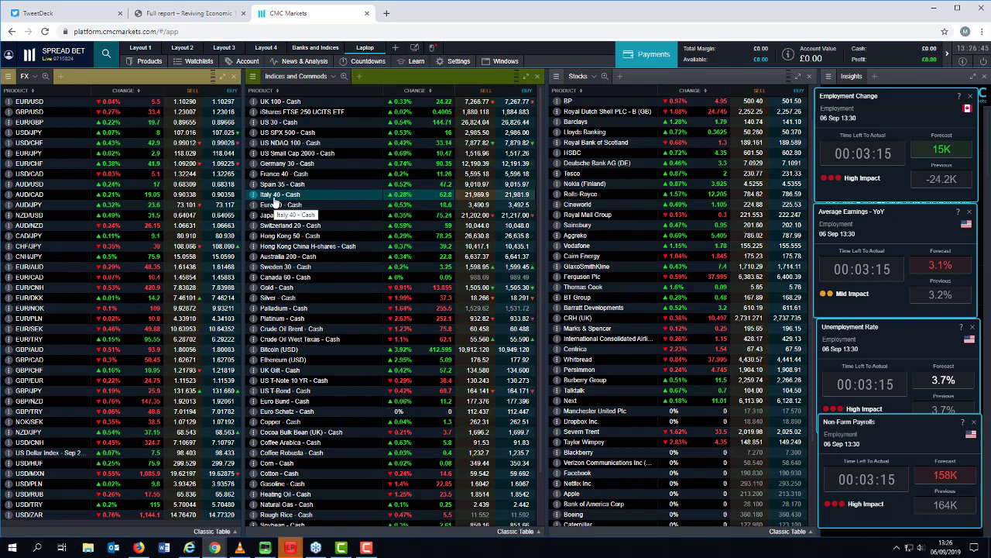
Step: Open the Market Calendar for the week ending Fri 06 Sep, examine the 13:30 employment events and reposition it over the watchlists
left_click(313, 63)
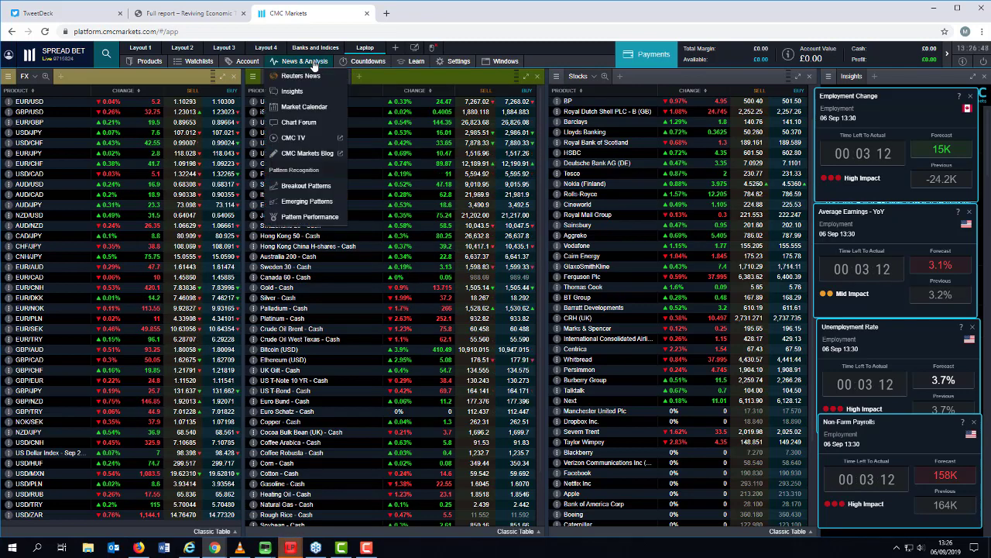
left_click(313, 110)
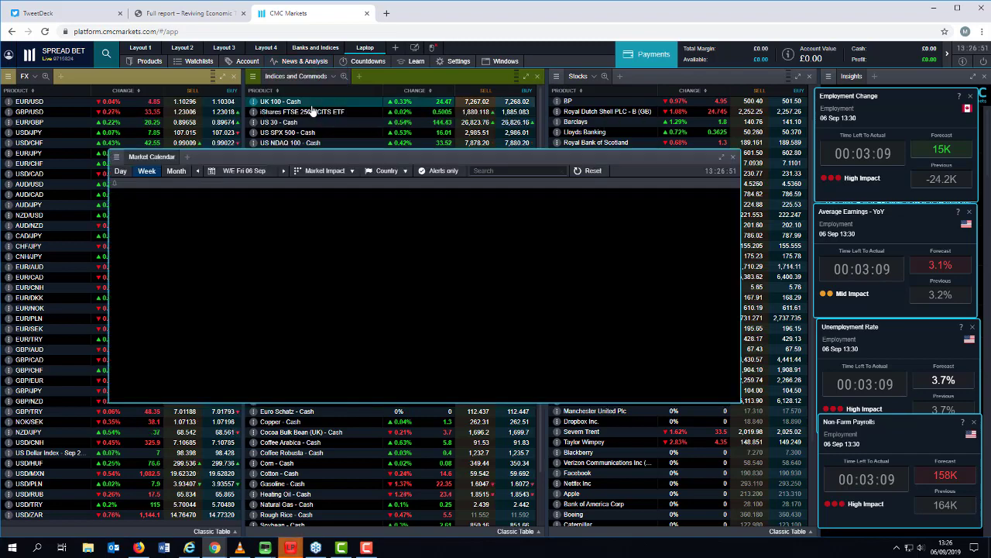
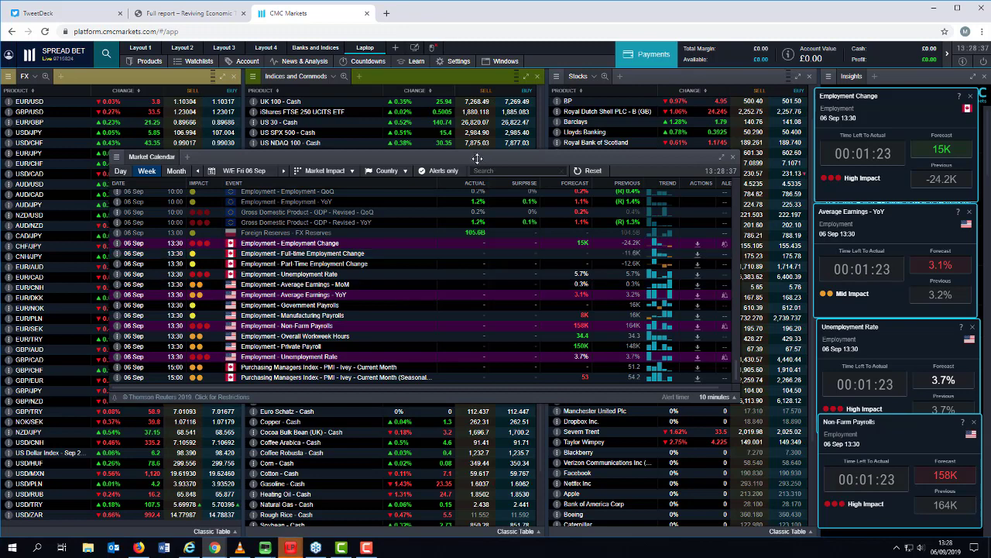
left_click_drag(477, 159, 510, 174)
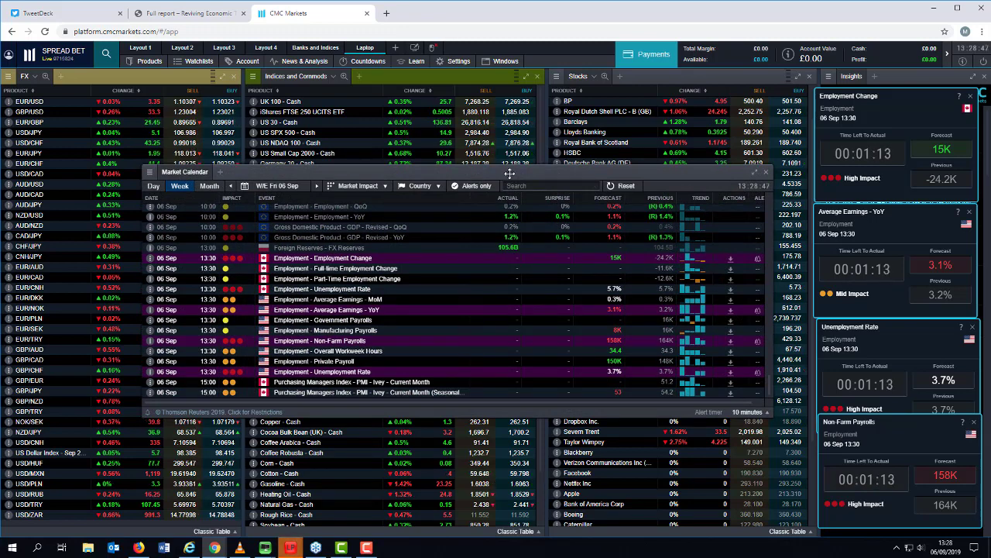
Step: Open the EUR/USD chart over the Market Calendar, examine its daily trend over three and four months and close it
left_click(31, 101)
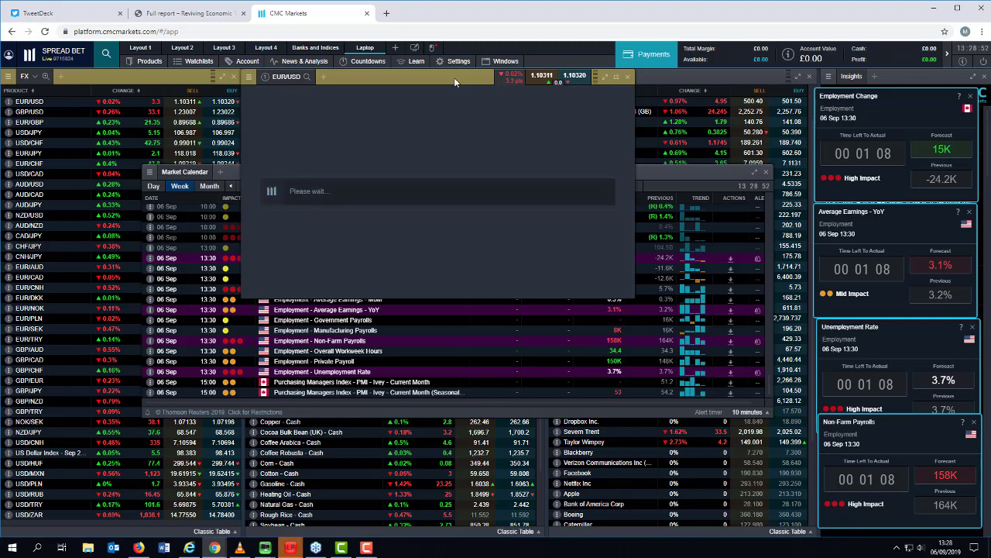
left_click_drag(451, 115, 435, 195)
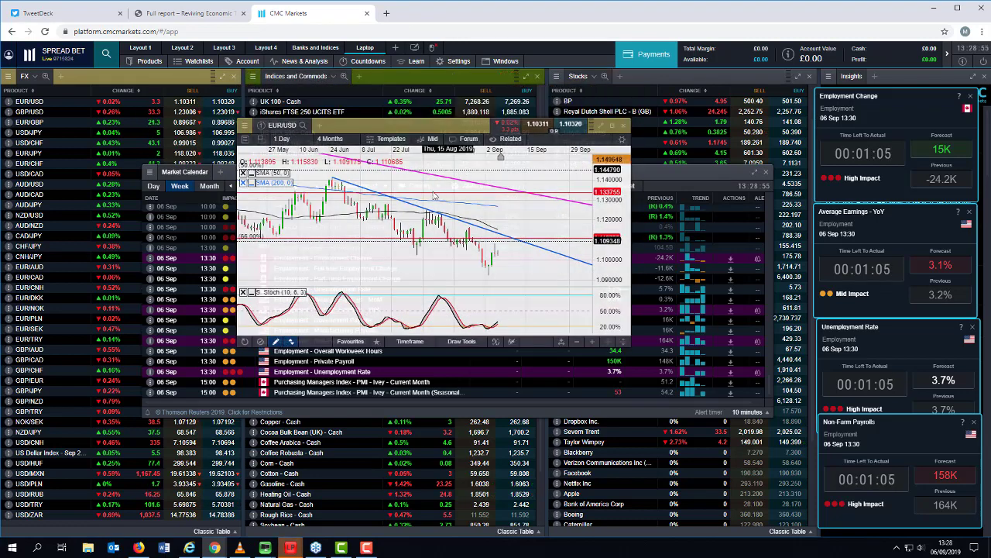
left_click_drag(395, 257, 394, 356)
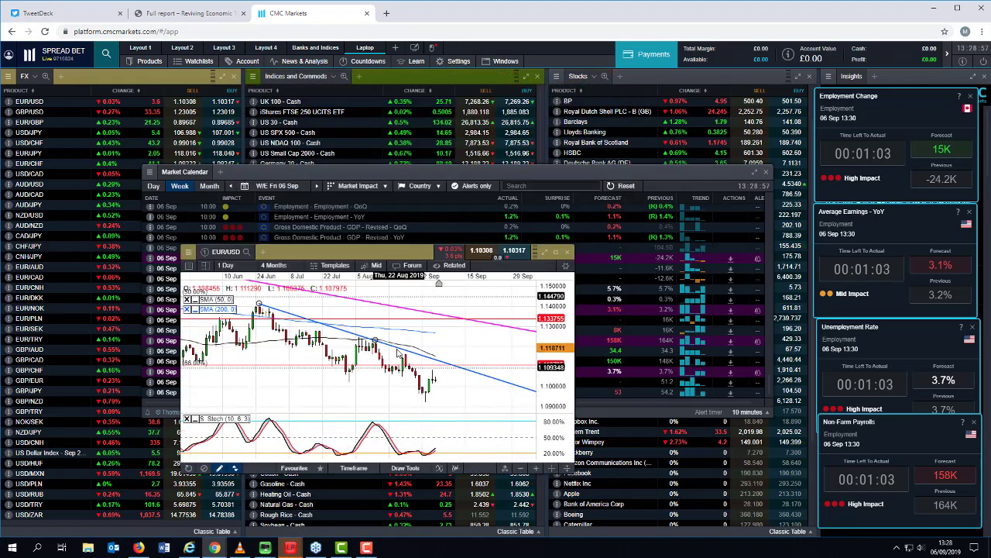
scroll(393, 357, "up", 2)
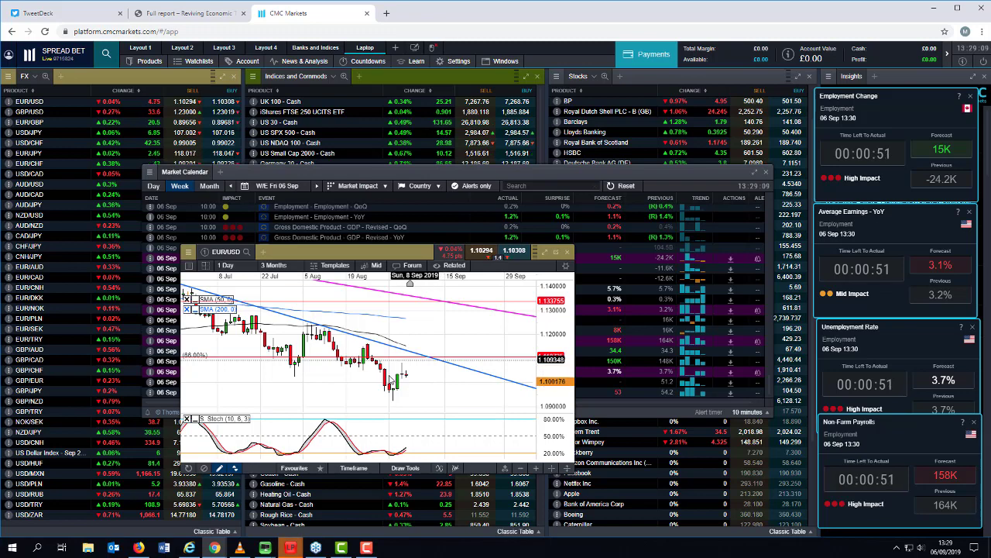
scroll(421, 399, "down", 1)
scroll(421, 399, "down", 1)
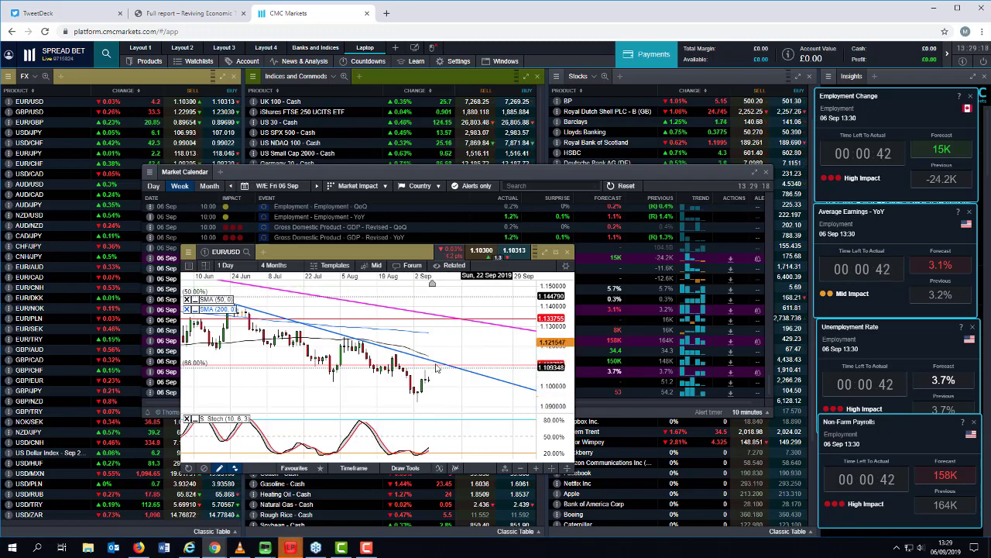
left_click(567, 253)
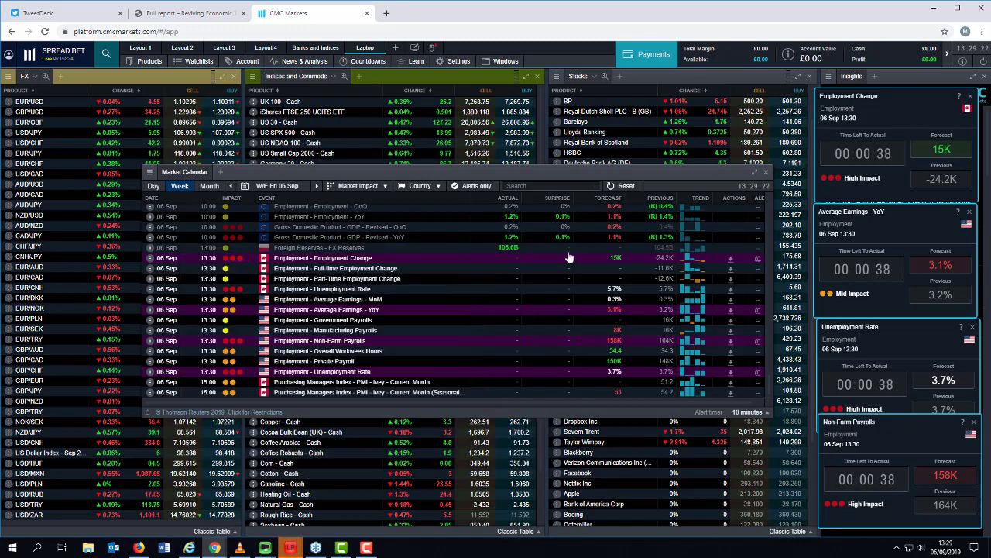
Step: Open the GBP/USD daily chart, close its duplicate window and reposition the remaining chart over the Market Calendar
double_click(31, 113)
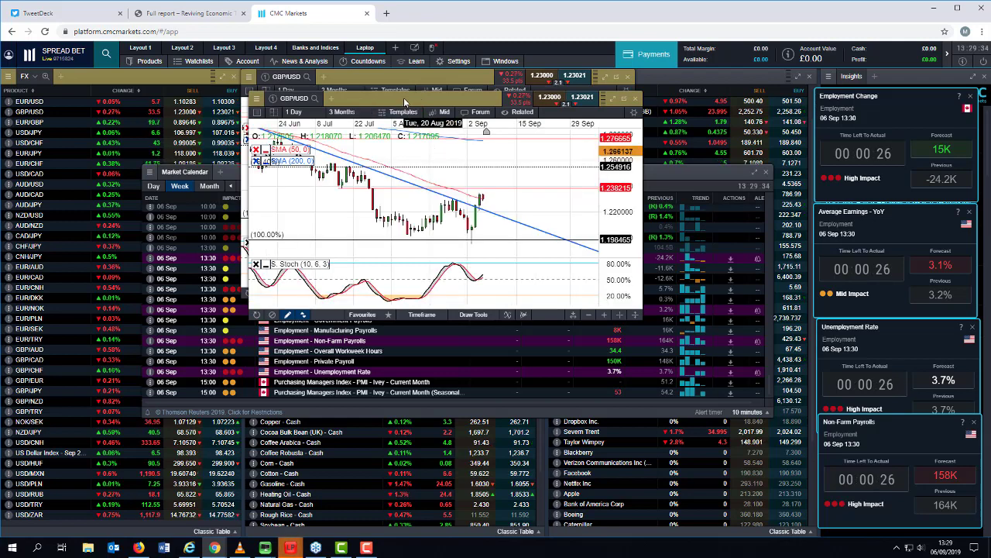
left_click_drag(403, 97, 411, 117)
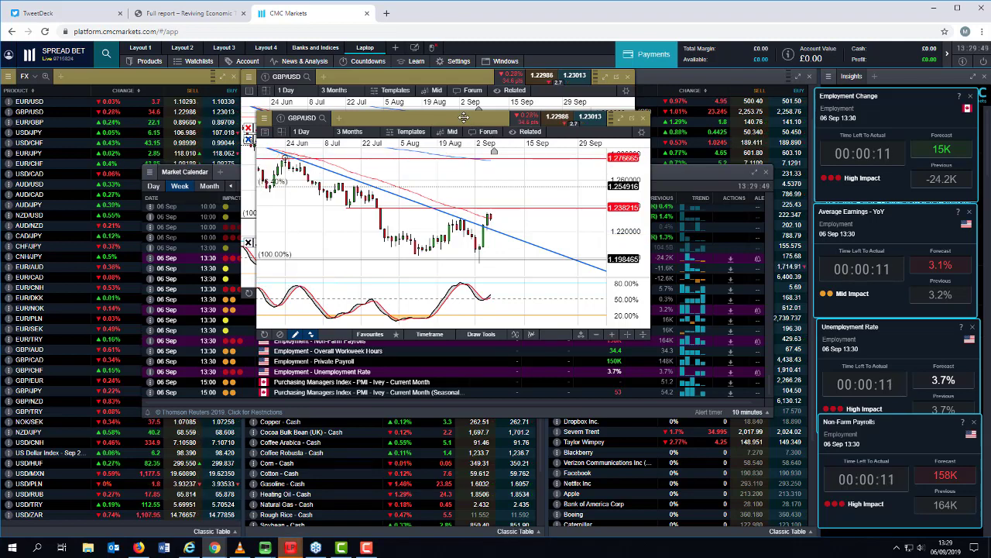
left_click(644, 121)
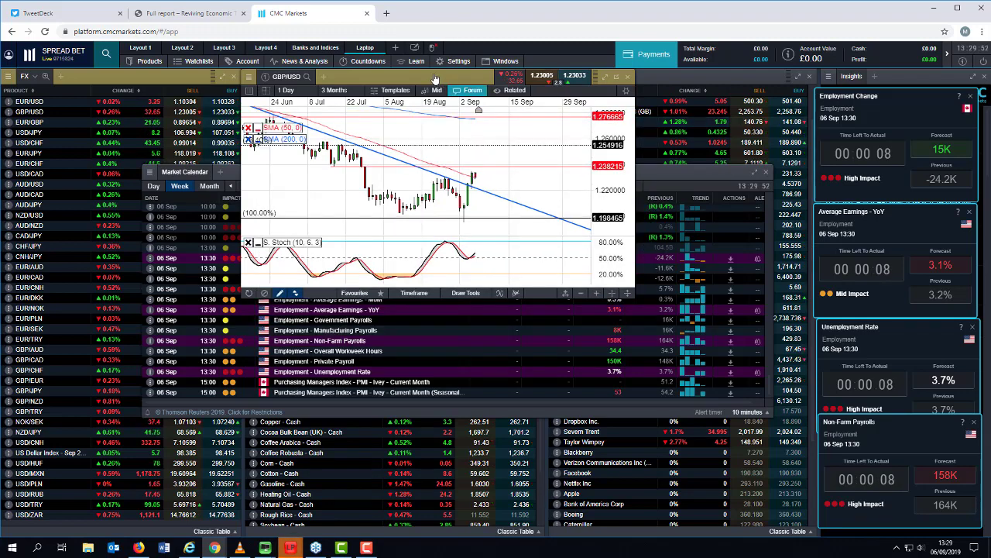
left_click_drag(435, 78, 422, 207)
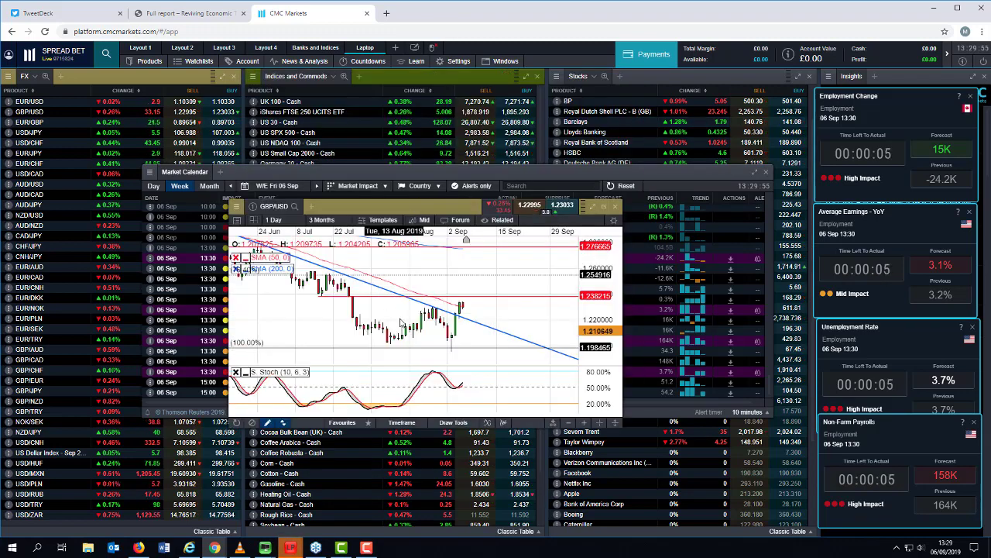
Step: Review GBP/USD at the 1 Week interval, close the chart, and read the released employment figures in the Market Calendar before closing it
left_click(277, 220)
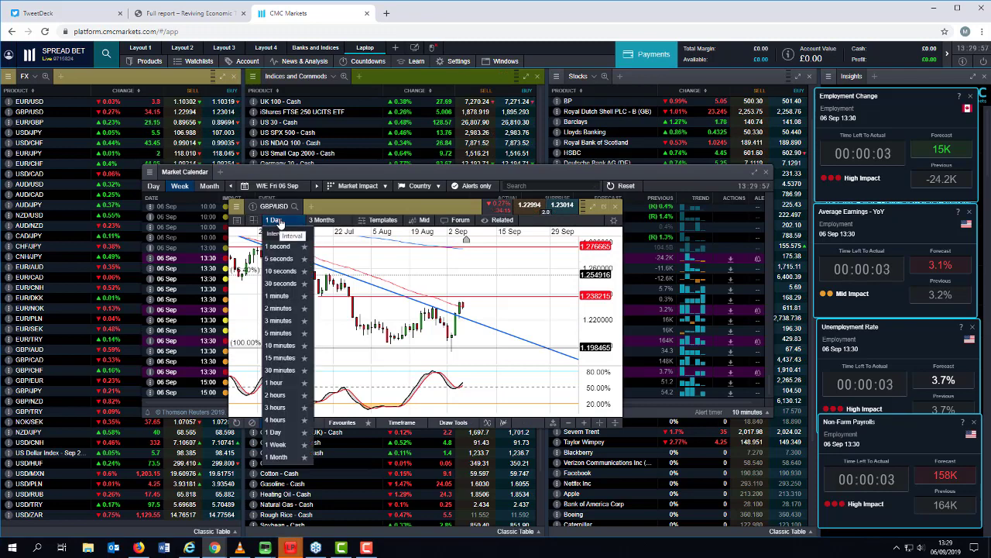
left_click(286, 446)
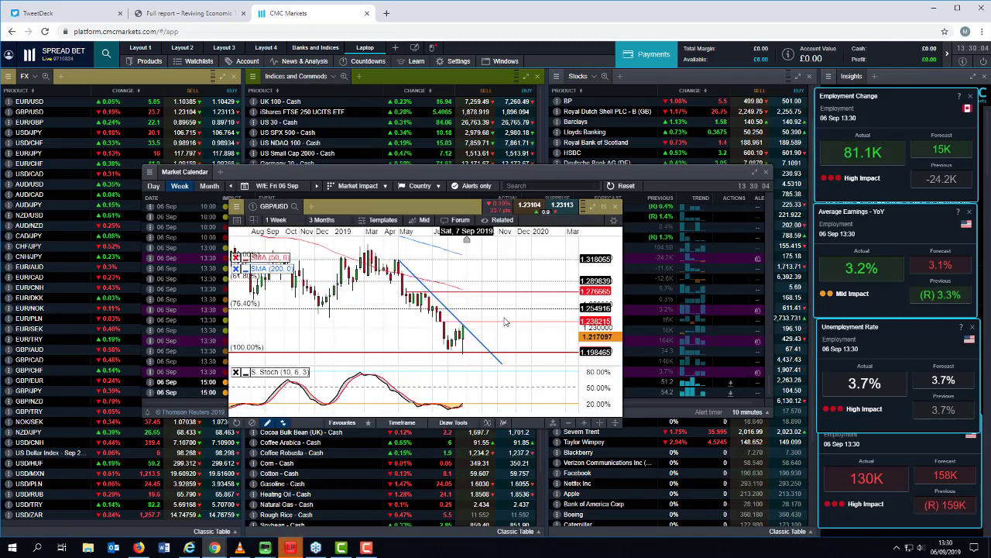
left_click(617, 208)
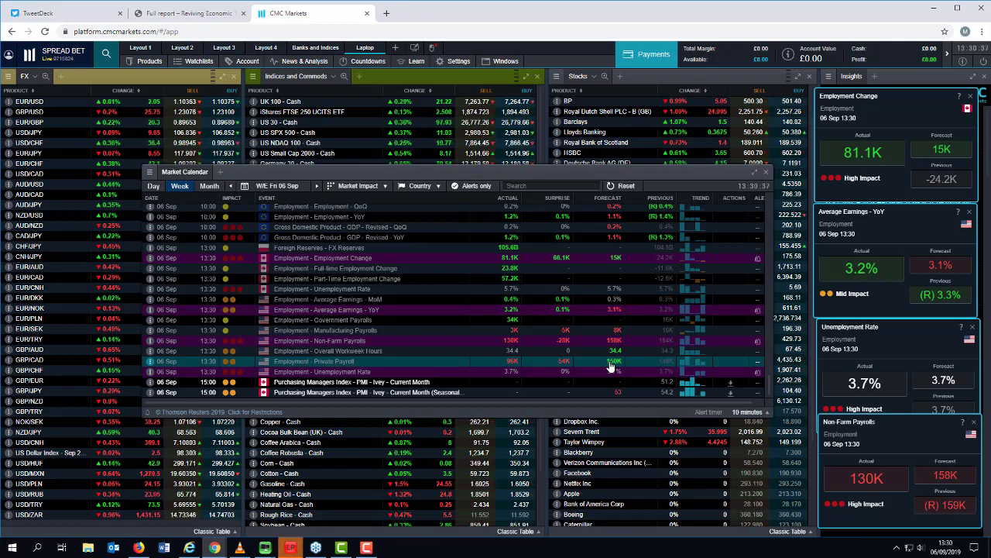
left_click(767, 172)
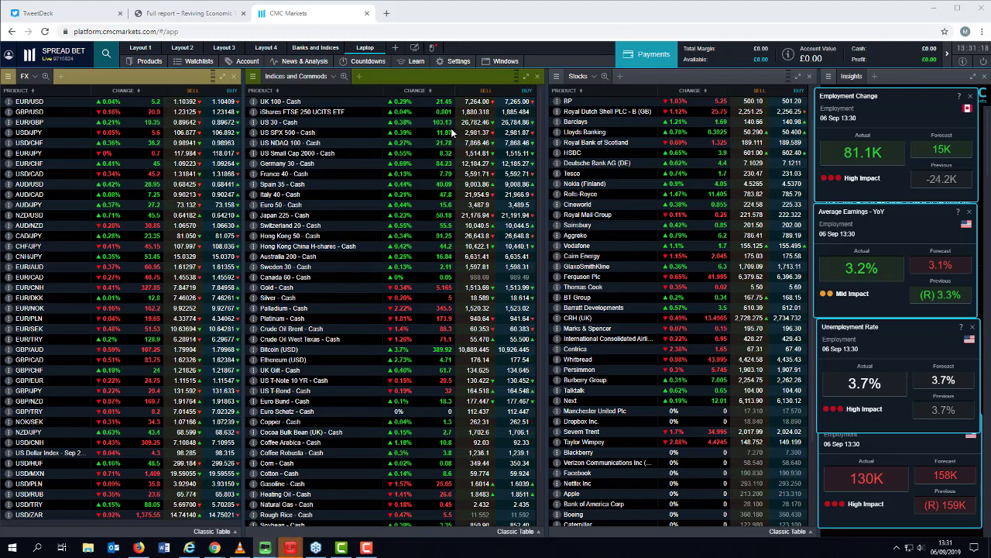
Step: Open the USD/JPY chart, reposition it over the watchlists, examine four months of daily prices against the Ichimoku cloud and close it
left_click(106, 123)
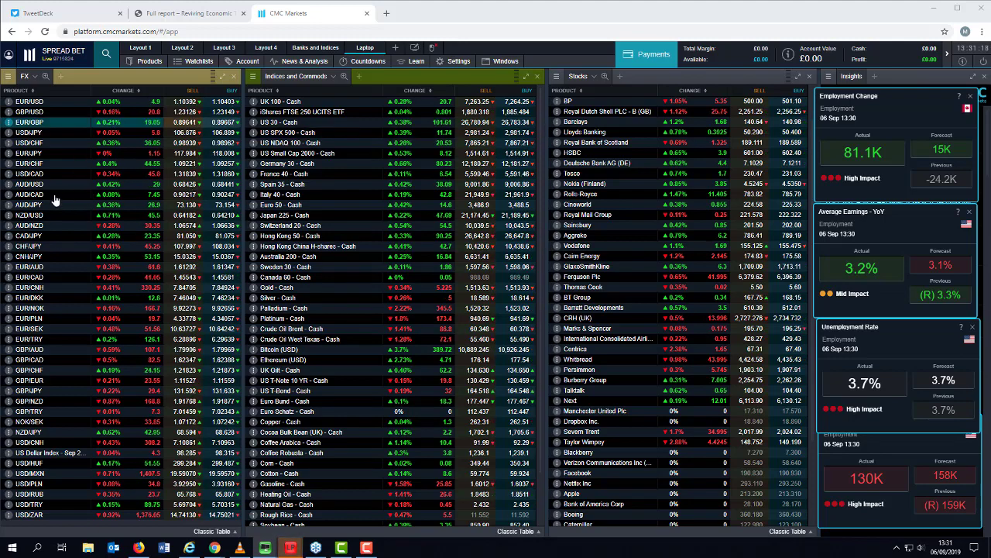
left_click(25, 133)
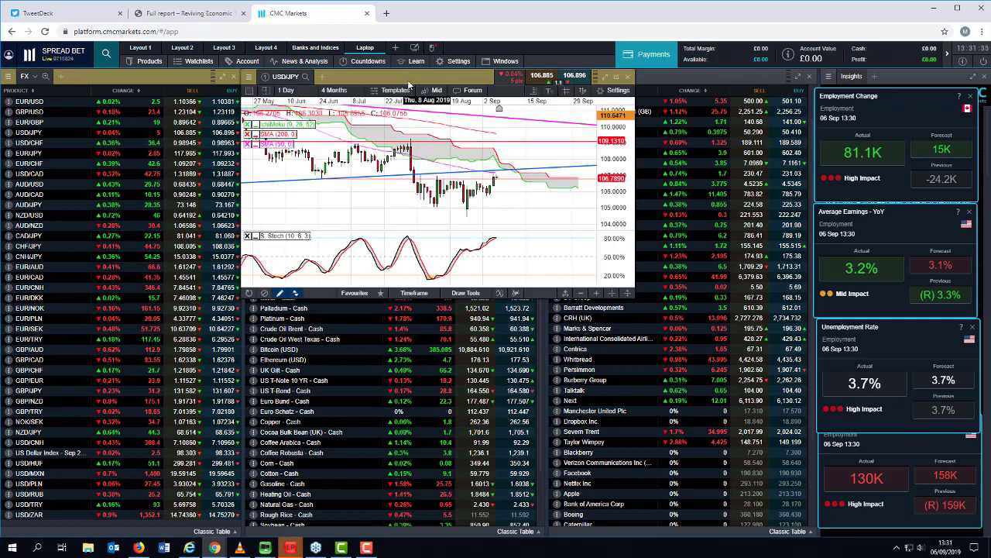
left_click_drag(405, 76, 279, 181)
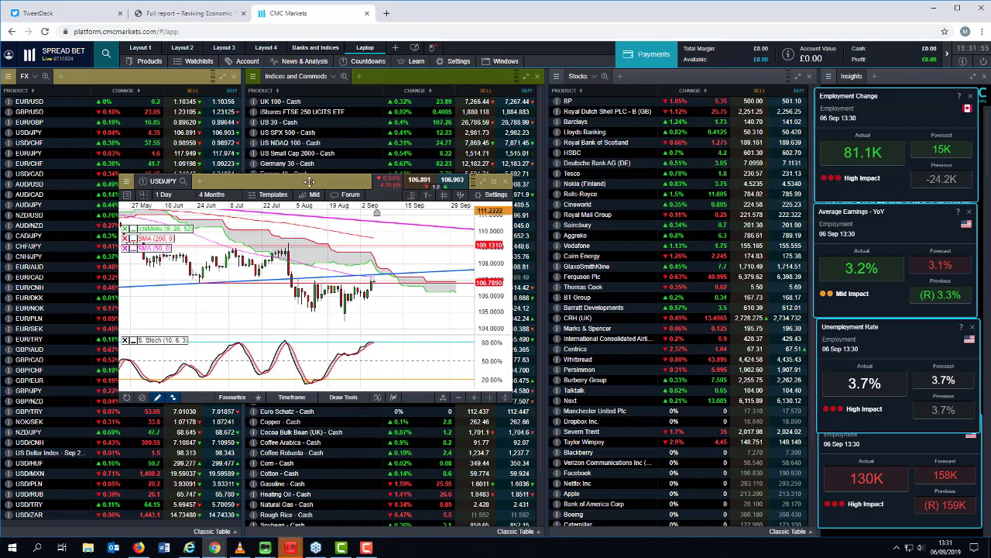
left_click_drag(309, 180, 387, 207)
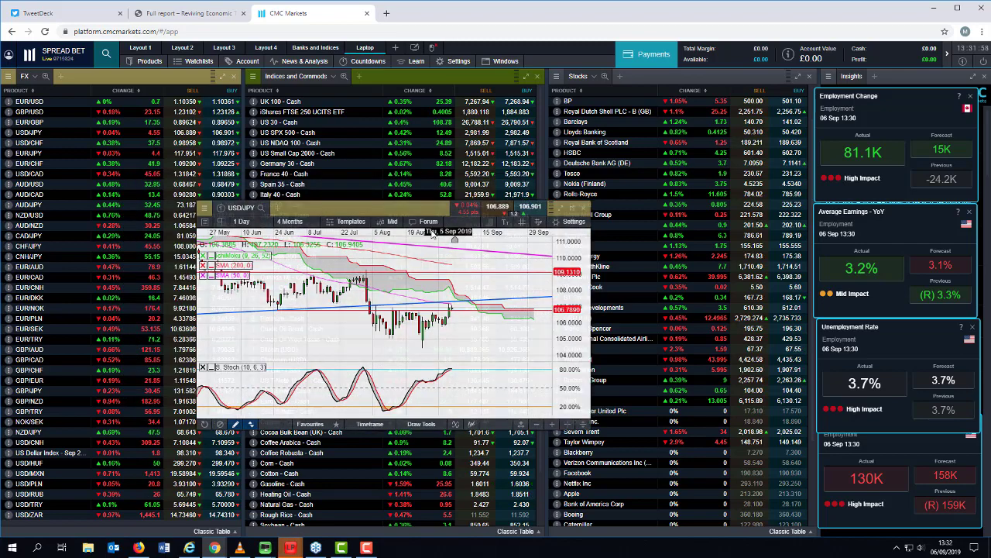
left_click_drag(432, 233, 432, 234)
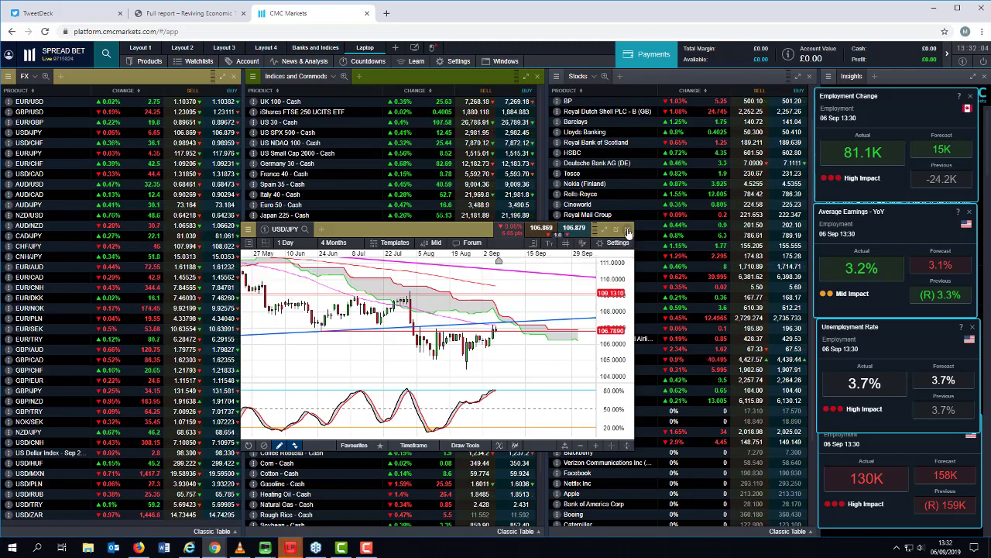
left_click(628, 230)
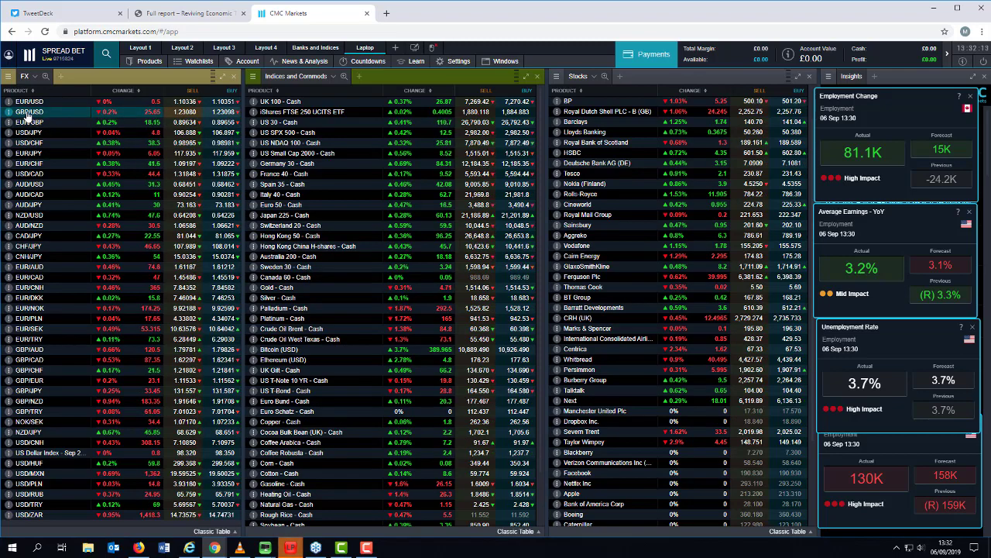
Step: Reopen the GBP/USD chart, return it to the 1 Day interval, examine it over the watchlists and close it
left_click(28, 113)
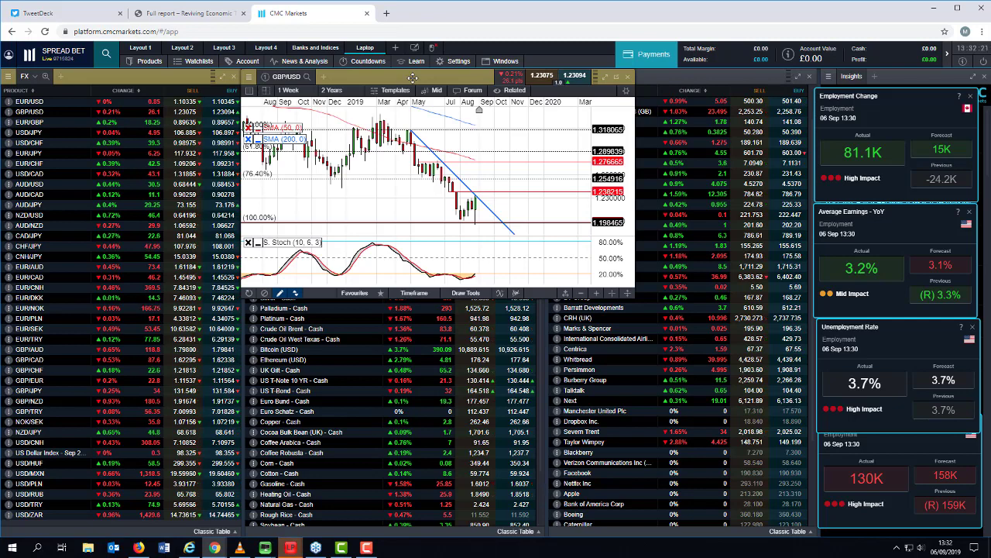
left_click(304, 99)
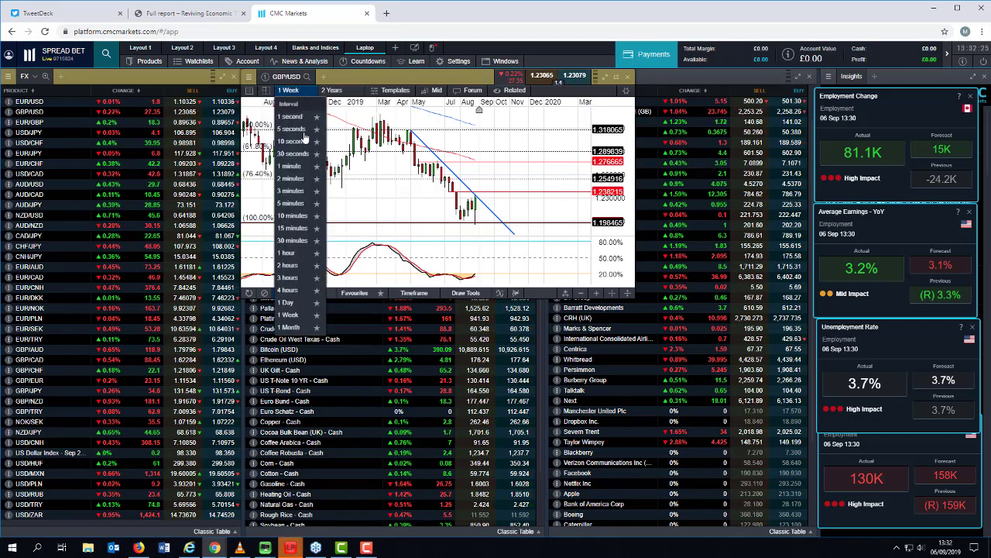
left_click(291, 302)
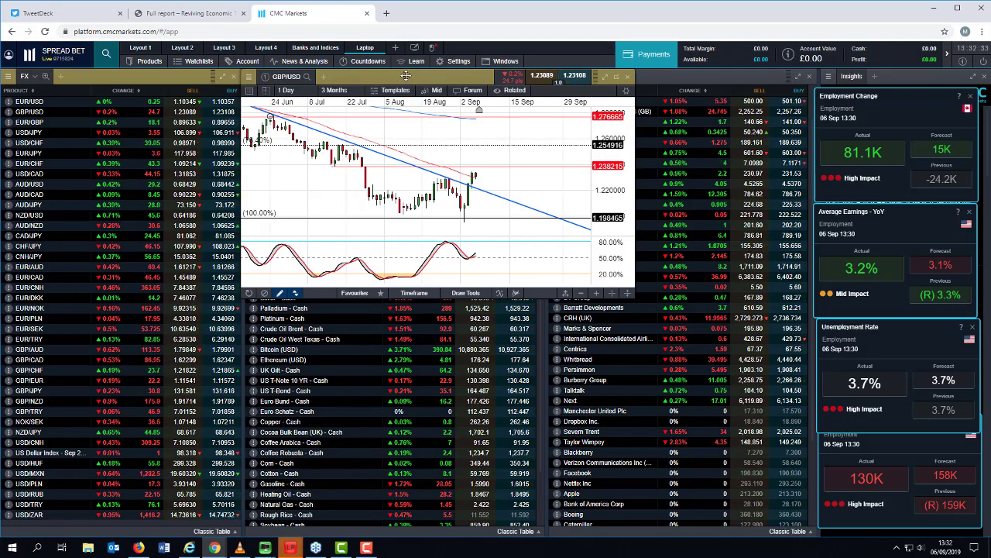
left_click_drag(406, 71, 387, 212)
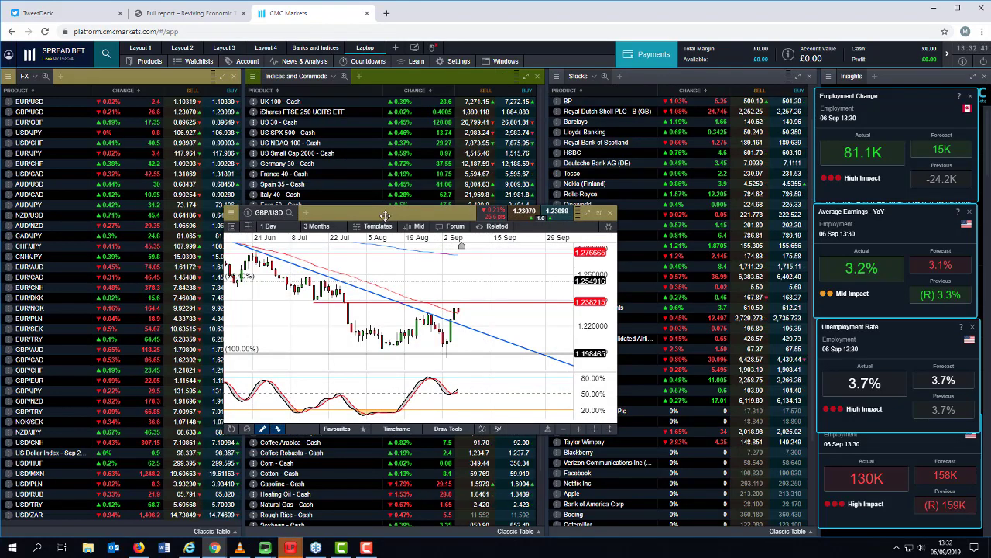
left_click(611, 213)
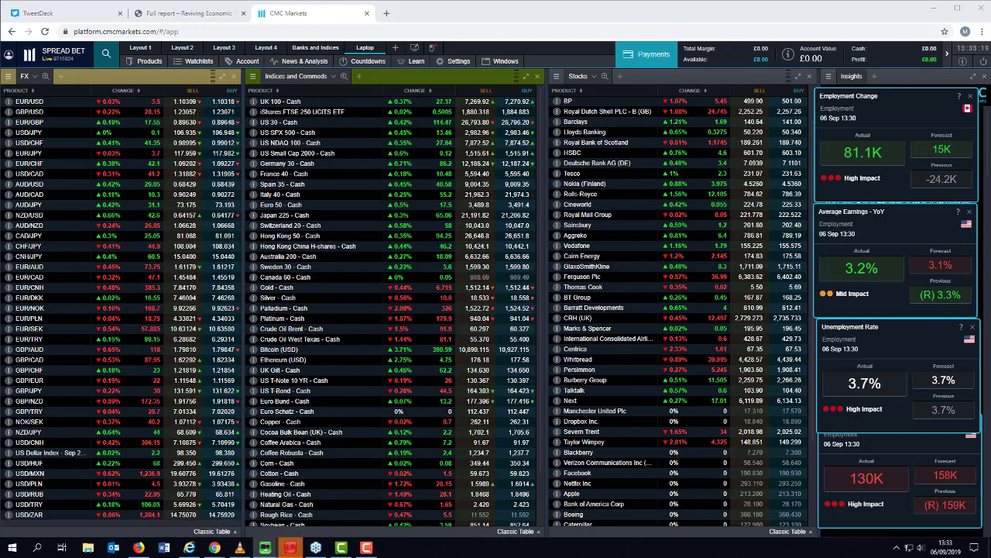
Step: Switch to the Bloomberg World Interest Rate Probability screen for the United States and position its window over the watchlists
left_click(784, 151)
left_click_drag(784, 151, 535, 133)
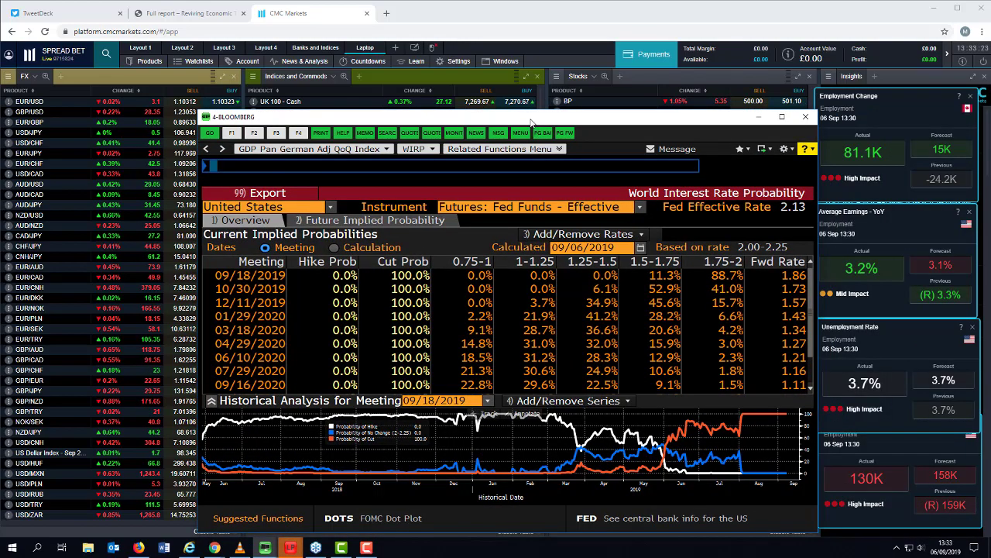
Step: Switch from the interest rate probability screen to the Bloomberg US 2 Year Index chart and examine one year of yields over the watchlists
left_click_drag(531, 122, 558, 122)
key("alt+Tab")
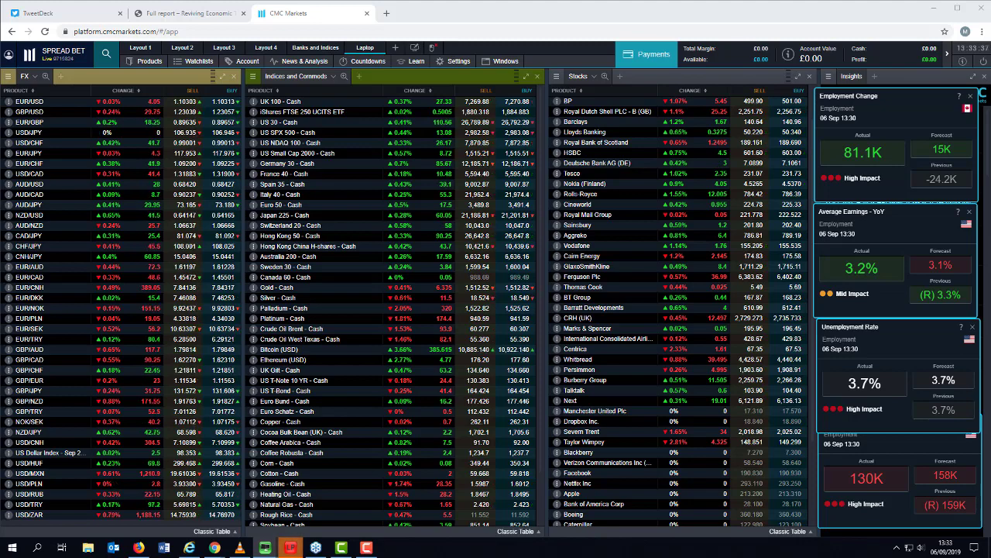
left_click_drag(990, 176, 345, 143)
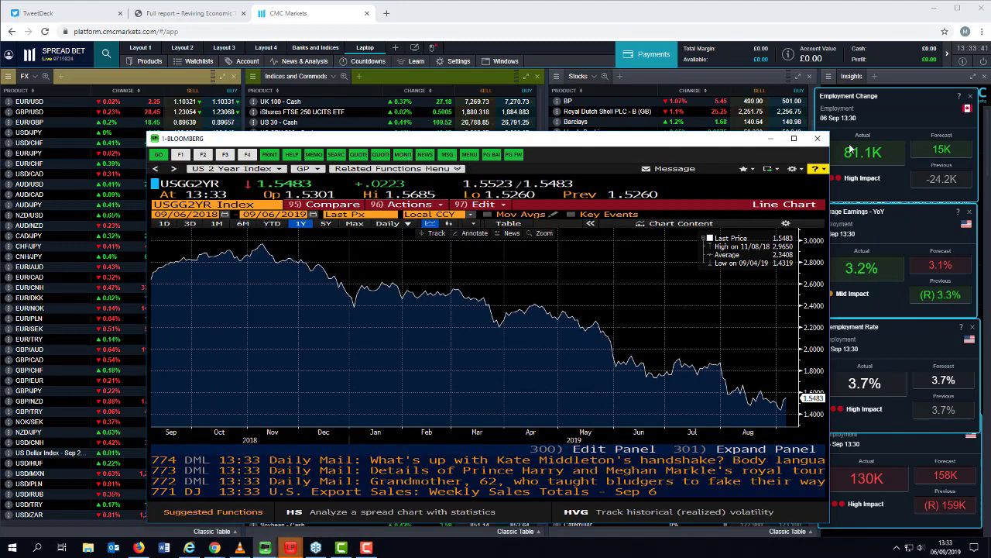
Step: Return to the CMC Markets platform and close the Employment Change, Average Earnings, Unemployment Rate and Non-Farm Payrolls result pop-ups
left_click(972, 99)
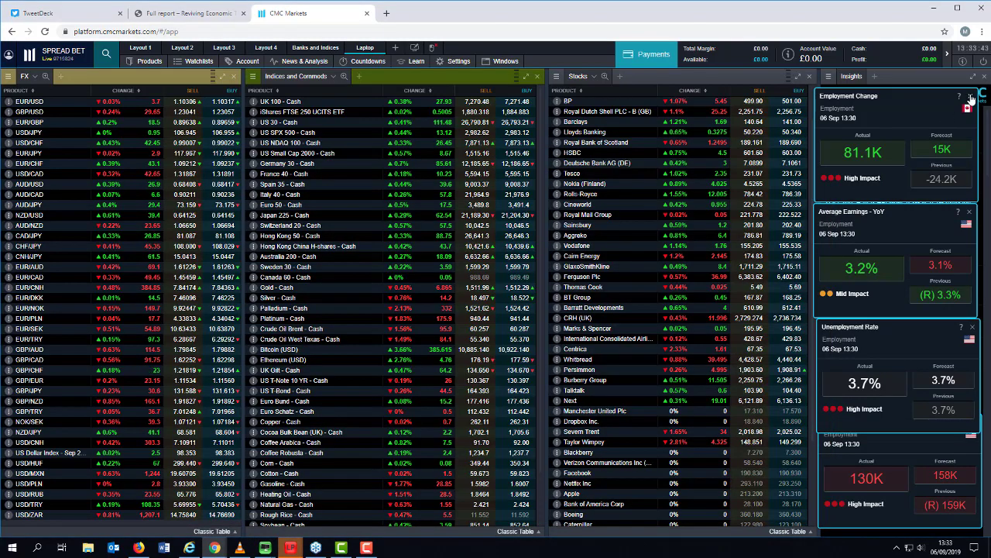
left_click(972, 99)
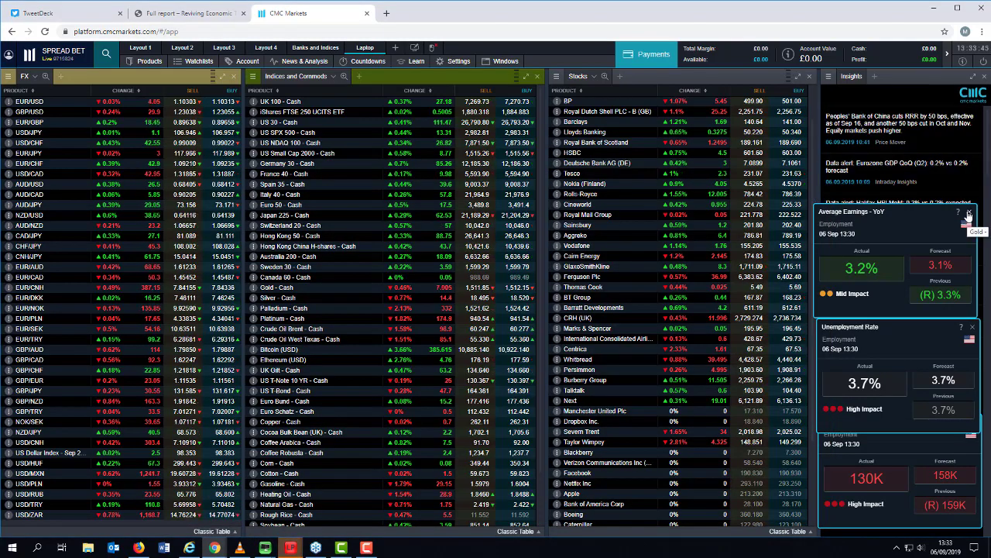
left_click(969, 213)
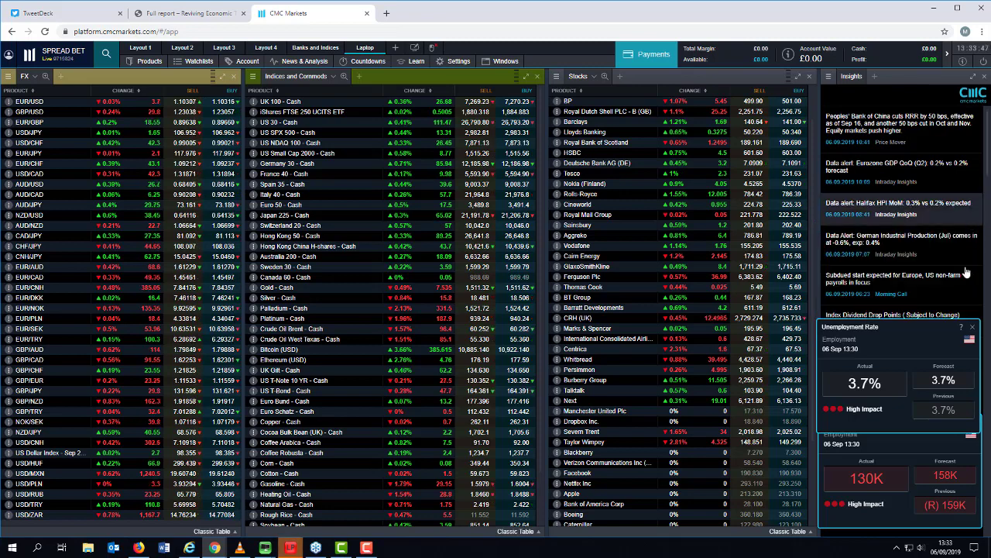
left_click(973, 327)
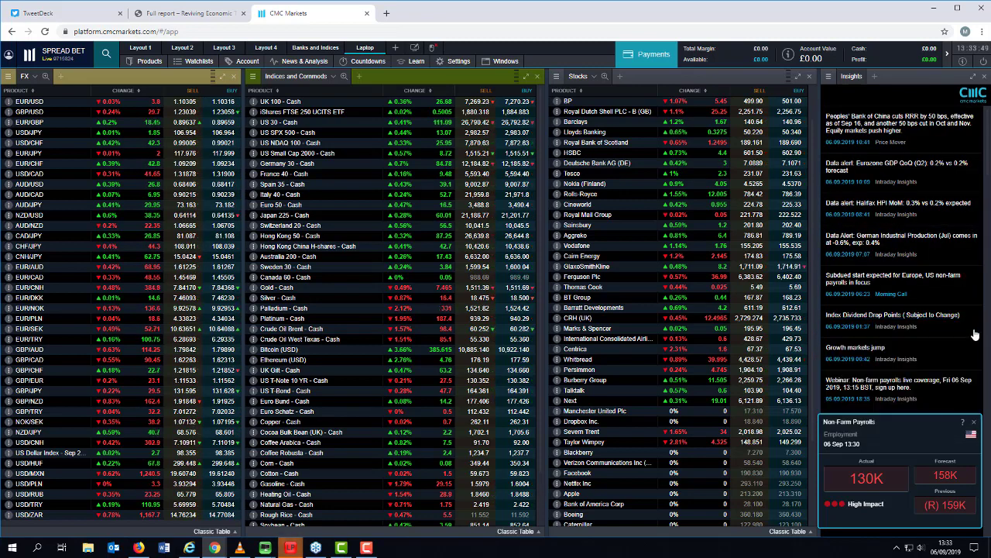
left_click(973, 422)
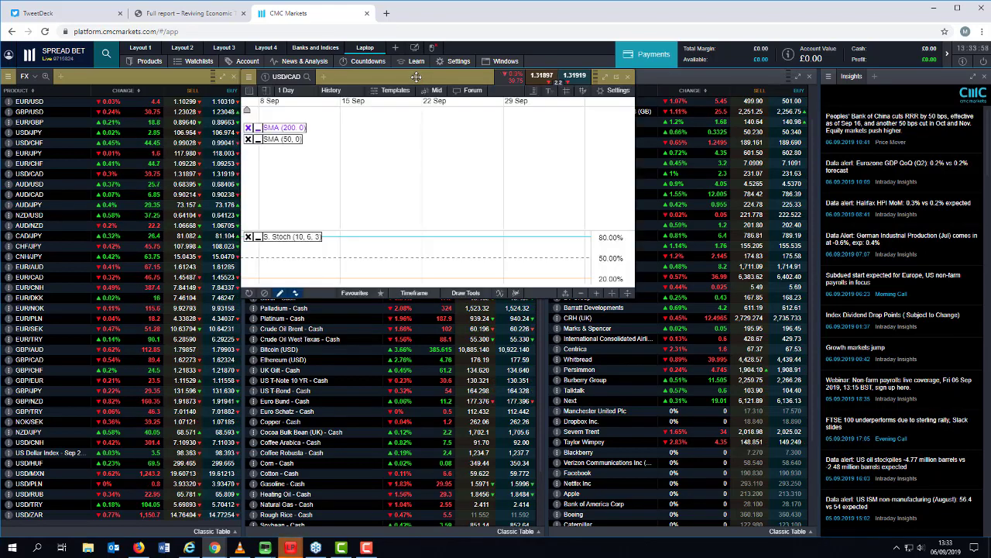
Step: Open the USD/CAD daily chart, enlarge and reposition it to examine four months of prices, and close it along with the Breaking News alert
left_click_drag(416, 77, 408, 101)
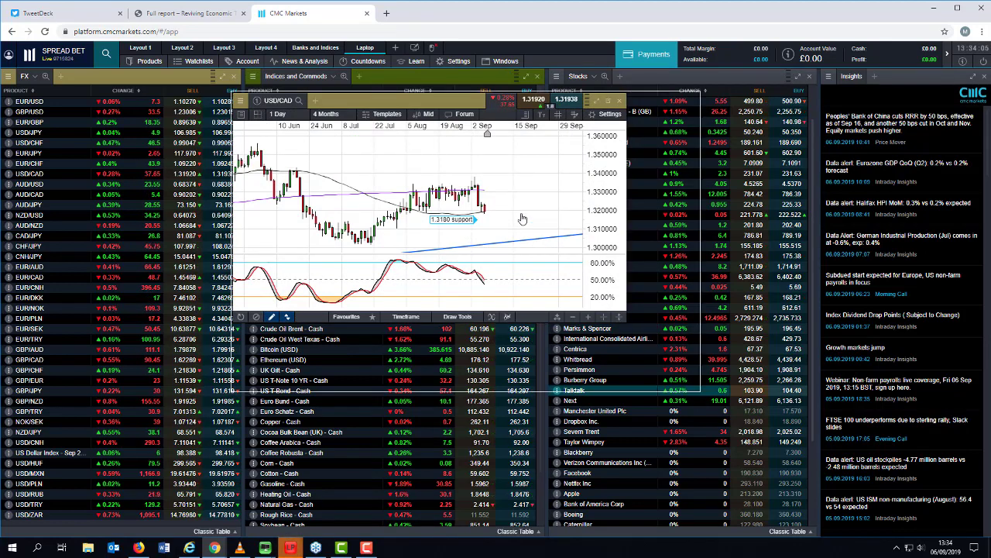
left_click_drag(447, 100, 440, 100)
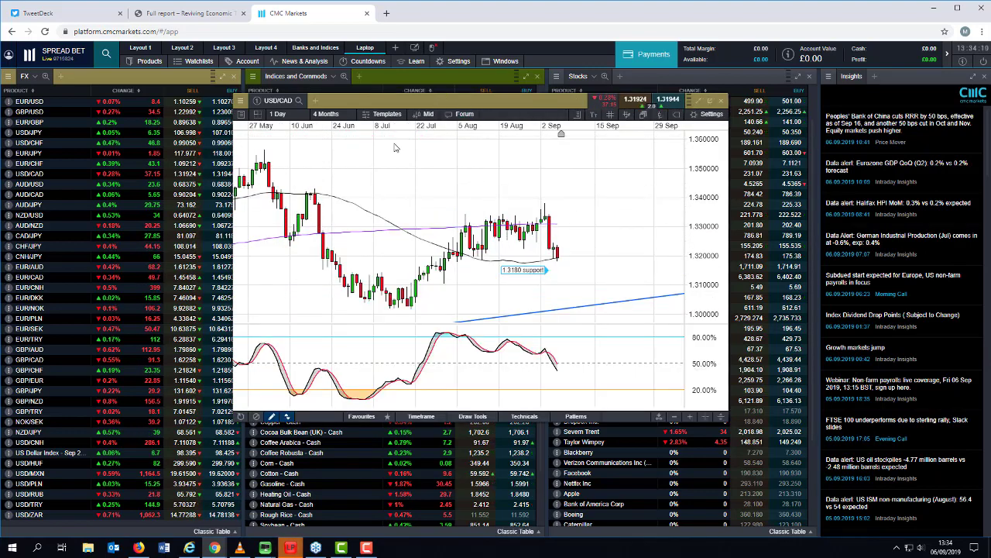
left_click_drag(447, 114, 406, 172)
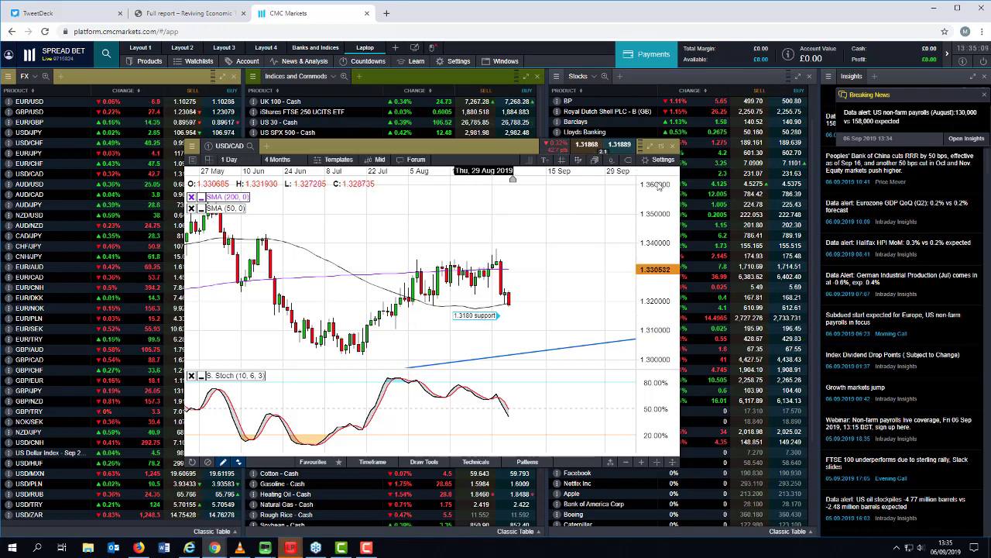
left_click(674, 148)
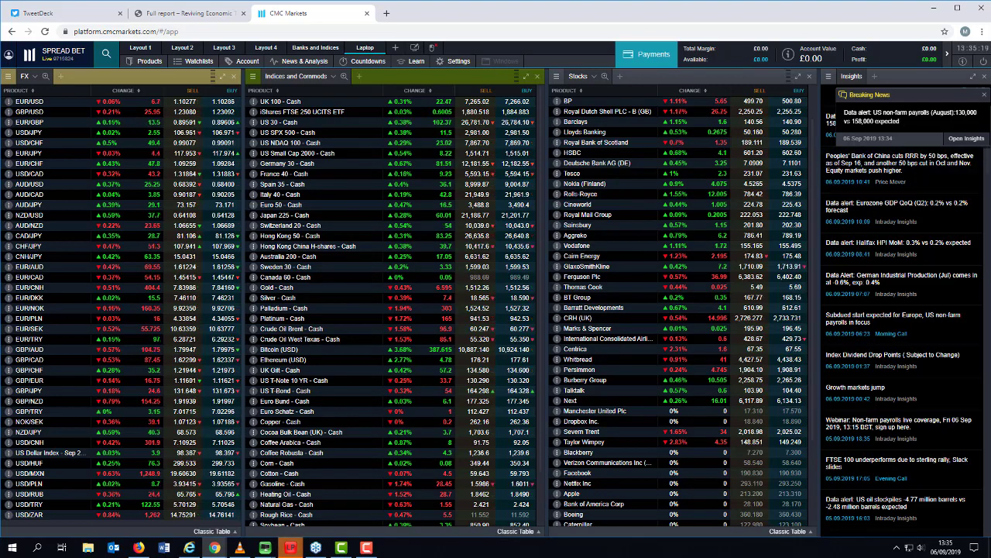
left_click(984, 96)
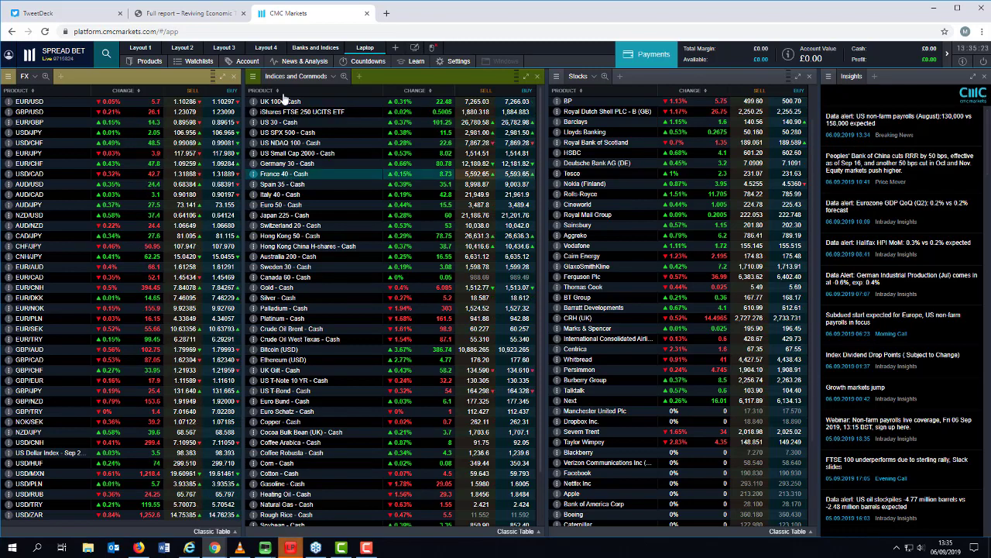
Step: Open the UK 100 chart, set its interval to 5 minutes and move it over the Stocks watchlist
left_click_drag(280, 106, 492, 77)
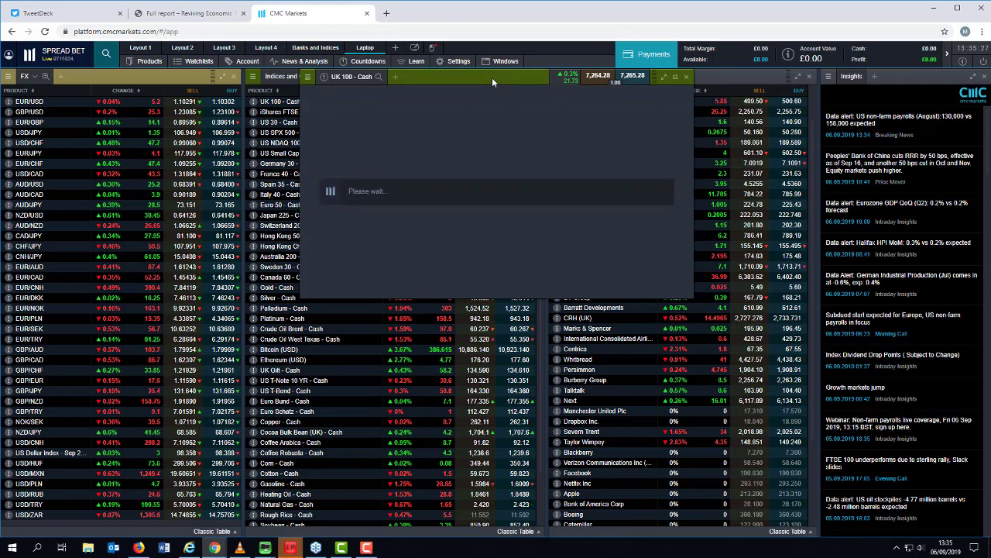
left_click_drag(492, 77, 467, 219)
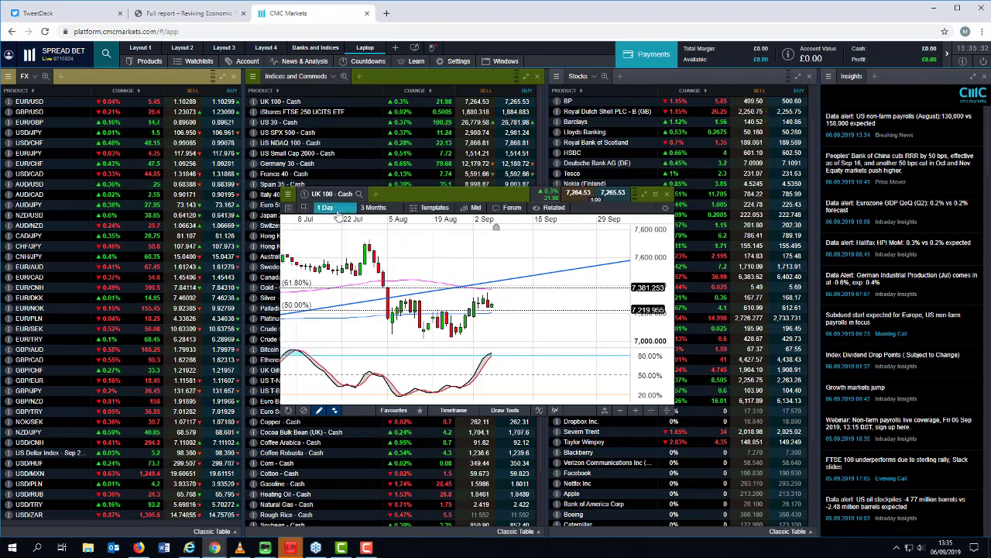
left_click(336, 209)
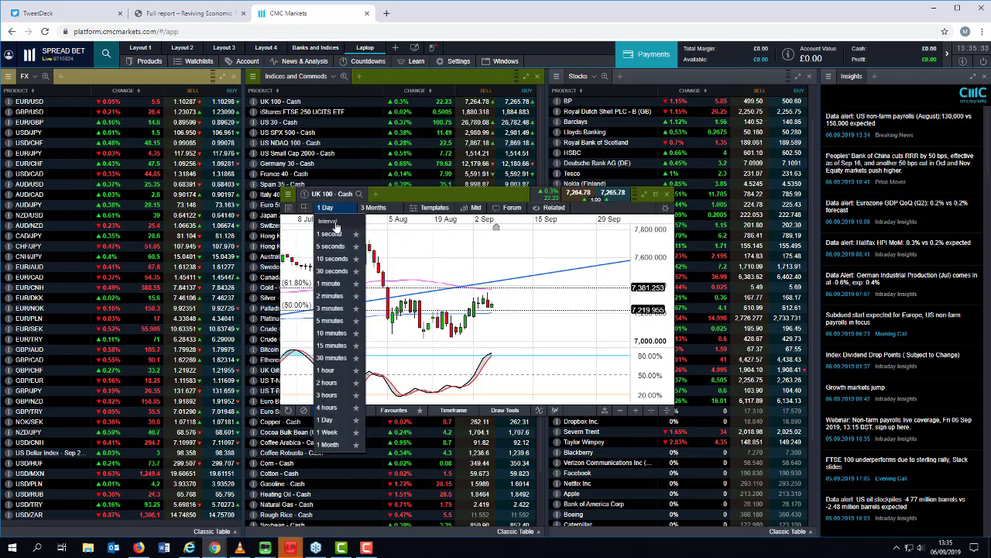
left_click(329, 321)
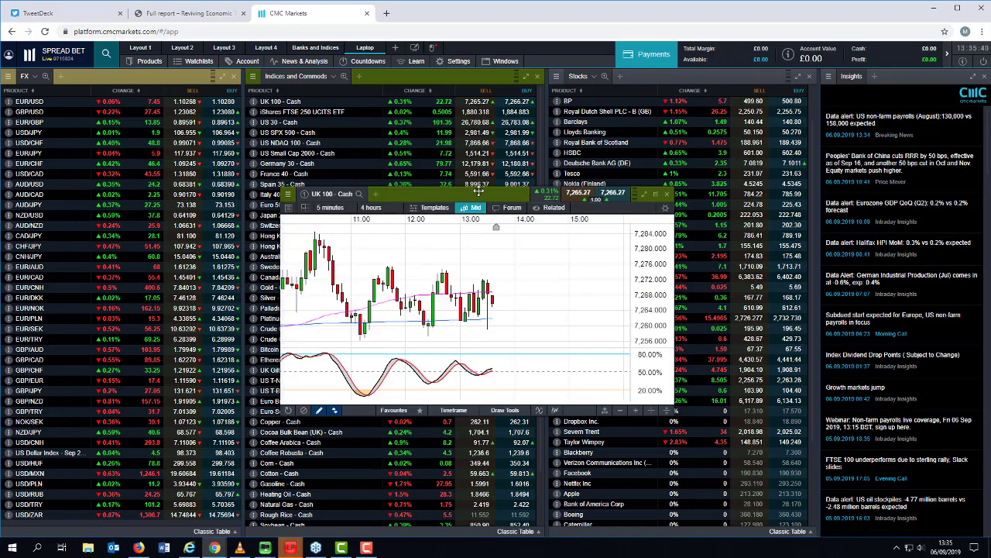
left_click(632, 264)
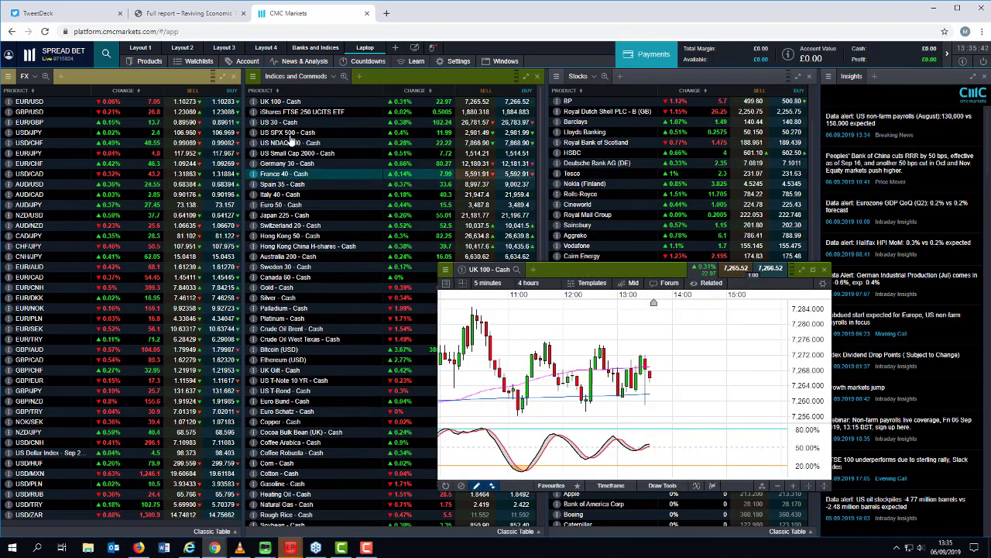
Step: Open the US SPX 500 chart at the 5 minutes interval and arrange it side by side with the UK 100 chart
double_click(290, 136)
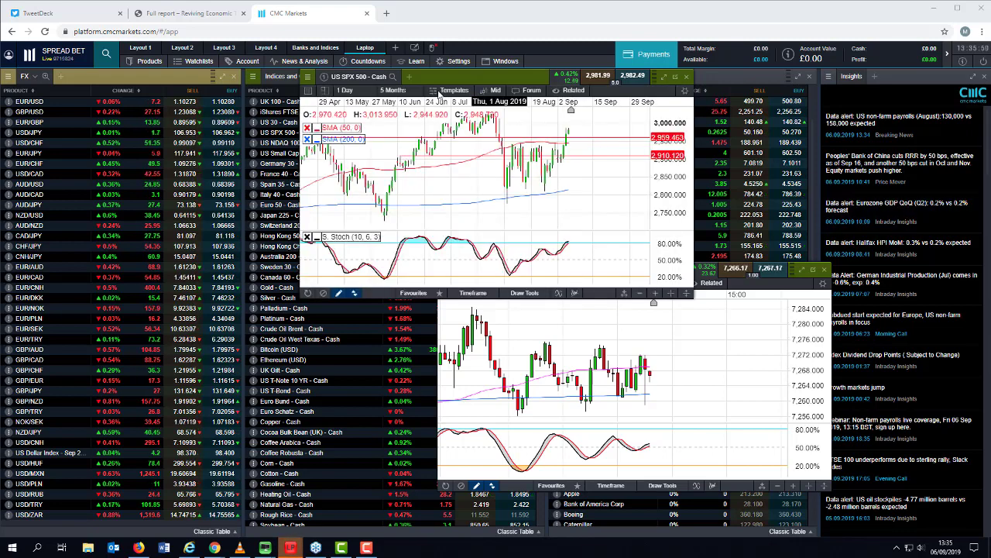
left_click(357, 93)
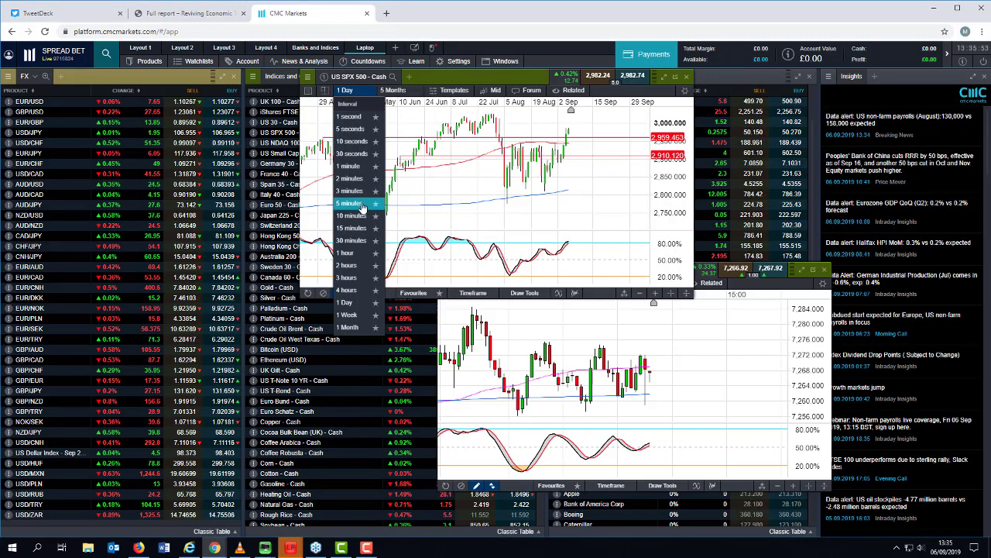
left_click(361, 217)
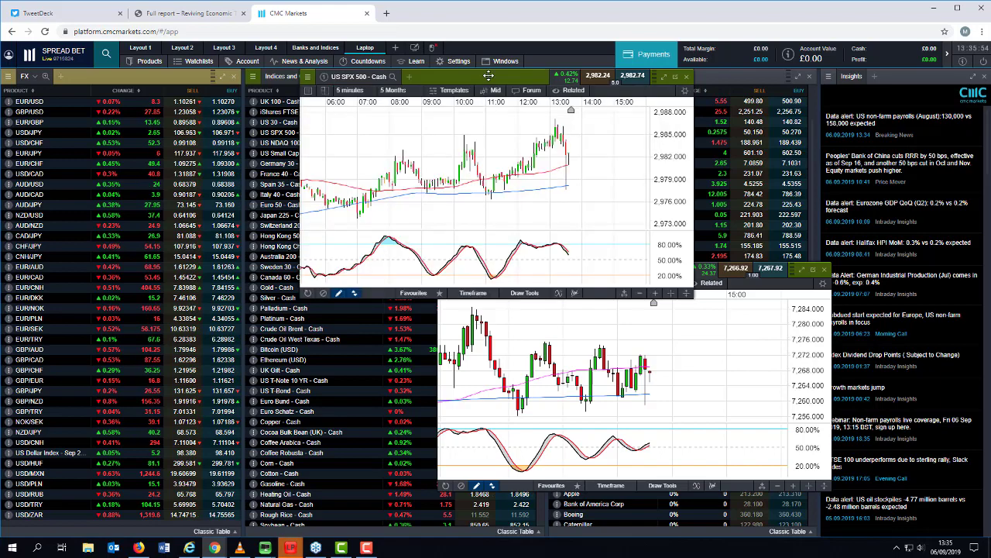
left_click_drag(489, 76, 227, 250)
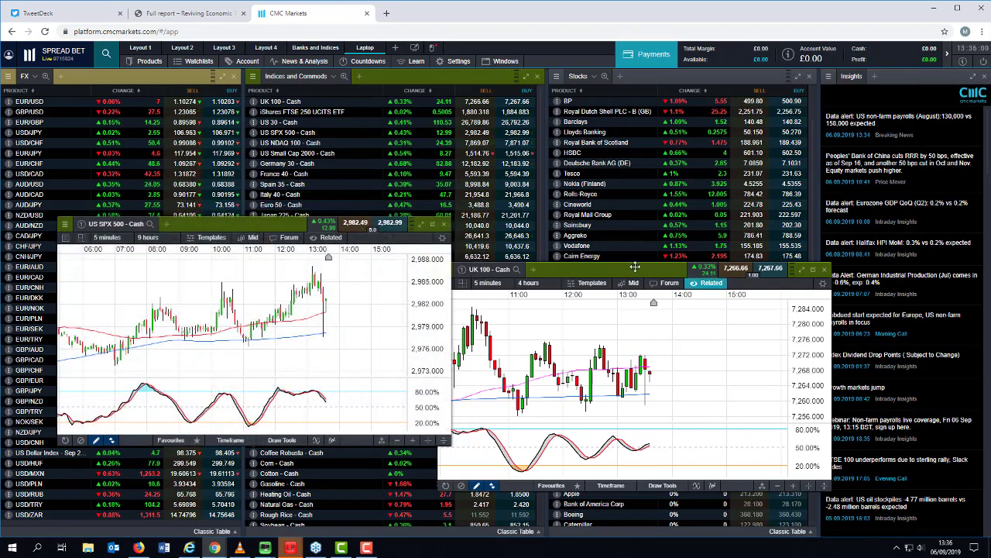
left_click_drag(644, 269, 677, 242)
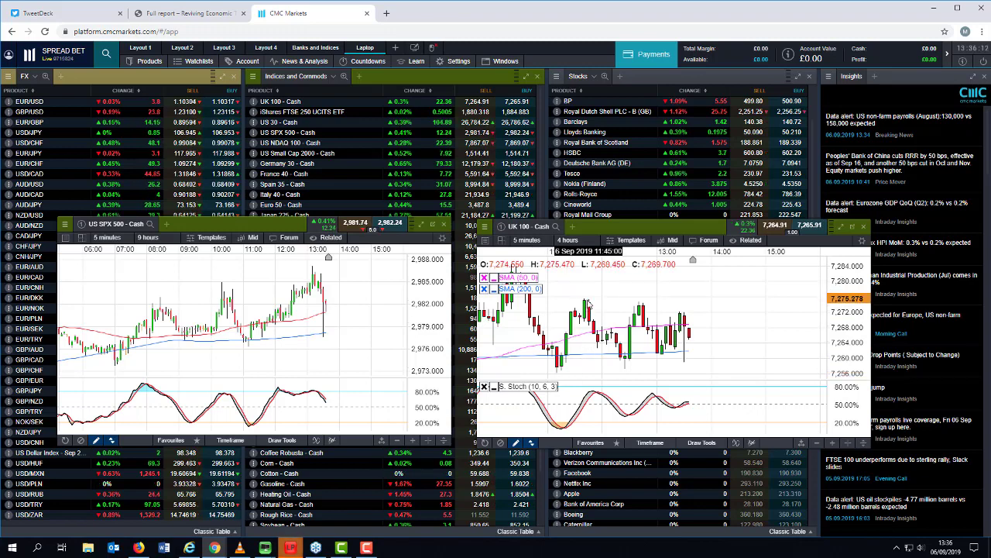
Step: Widen the UK 100 chart to 5 hours of prices and compare its intraday moves with the US SPX 500
scroll(587, 304, "down", 2)
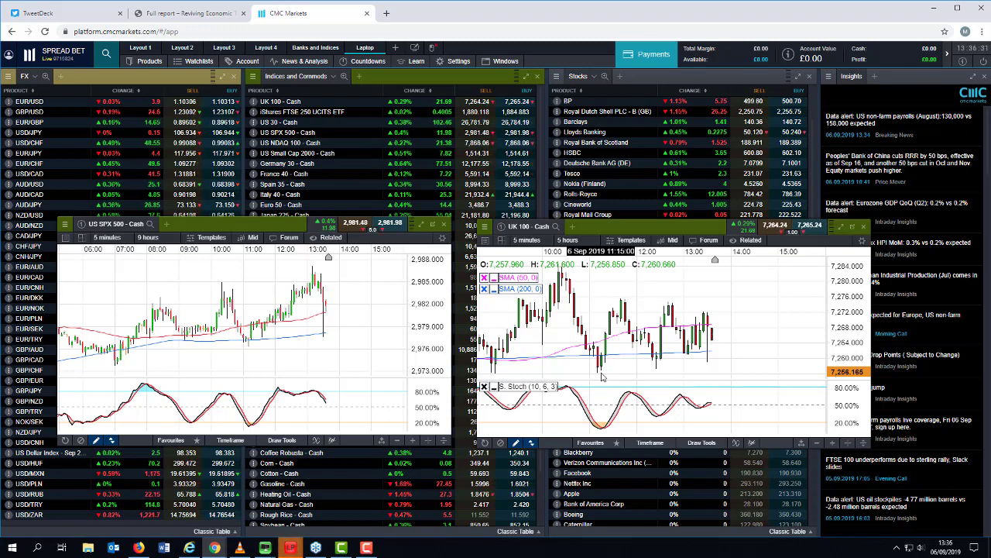
scroll(707, 308, "down", 1)
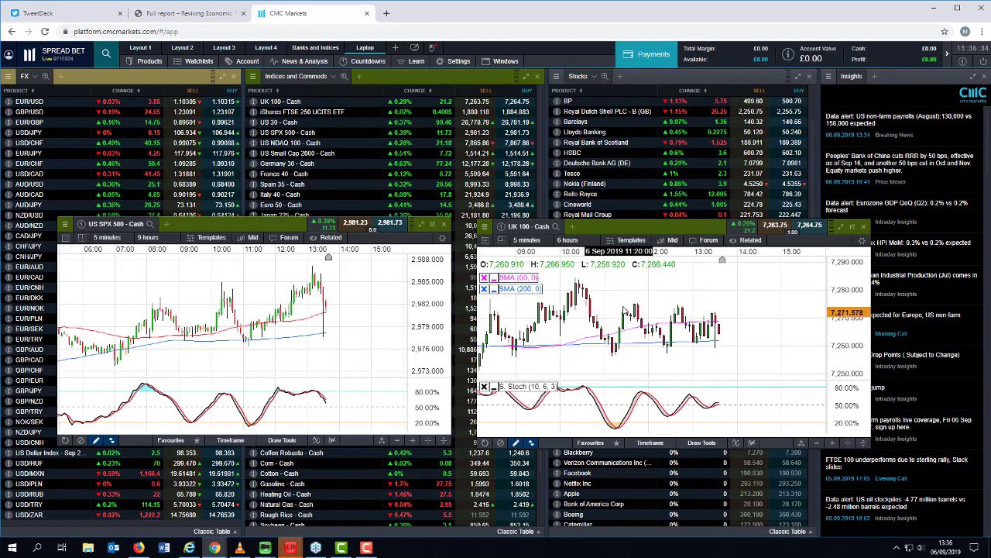
scroll(724, 325, "up", 1)
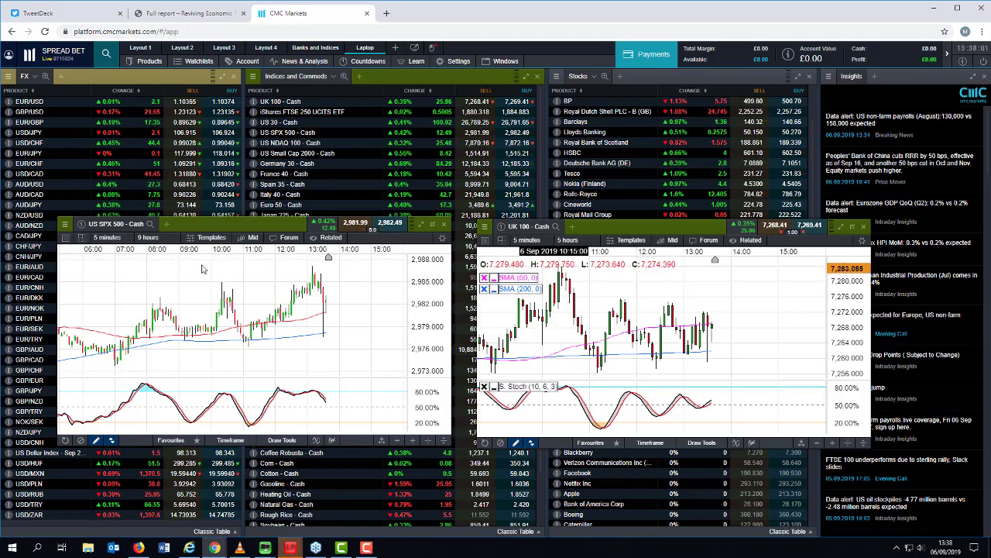
Step: Return the US SPX 500 and UK 100 charts to the 1 Day interval, compare their daily trends and close both charts
left_click(117, 245)
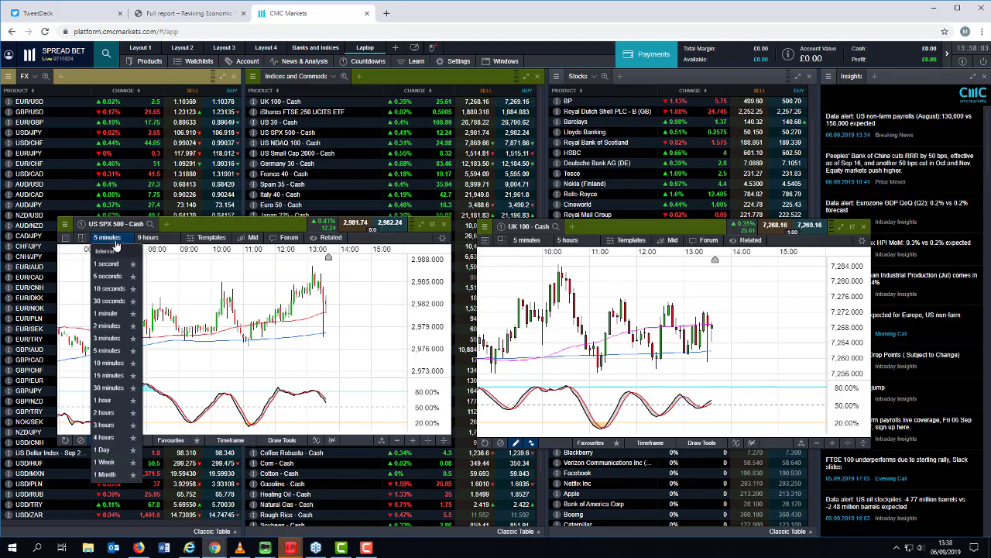
left_click(112, 451)
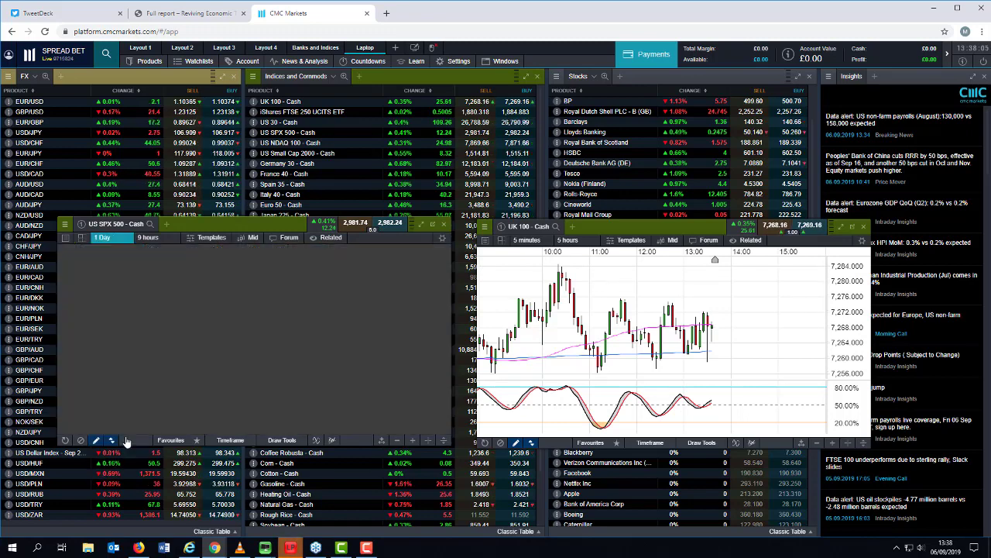
left_click(536, 241)
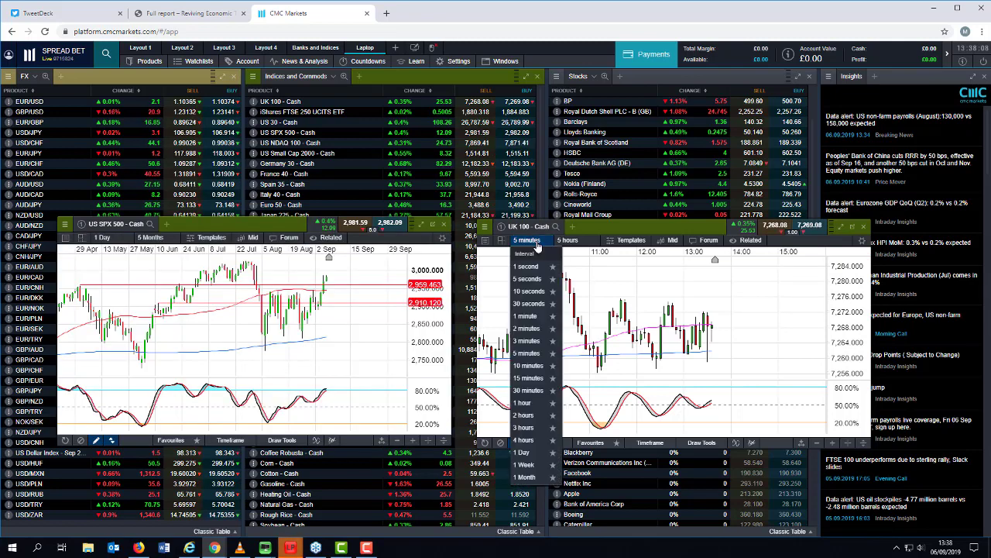
left_click(525, 452)
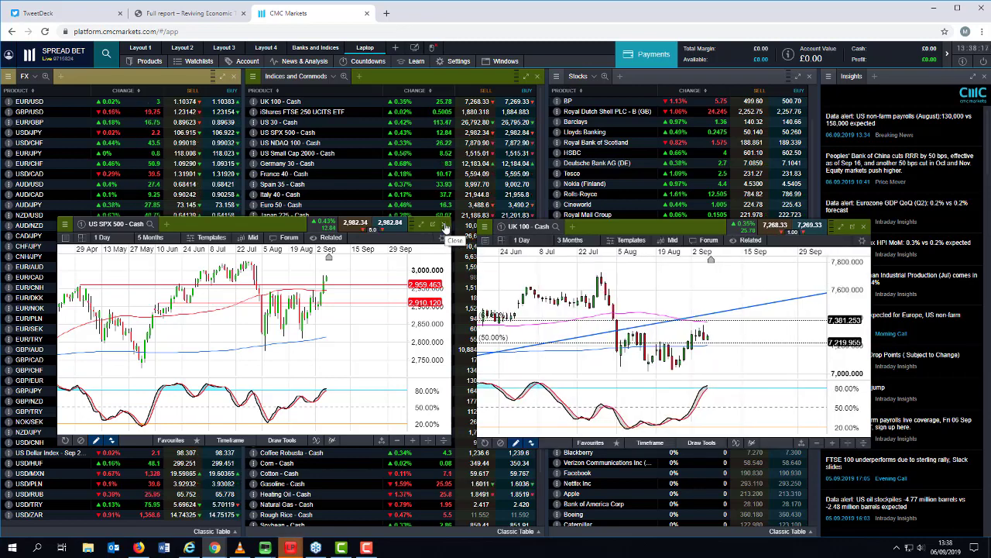
left_click(444, 225)
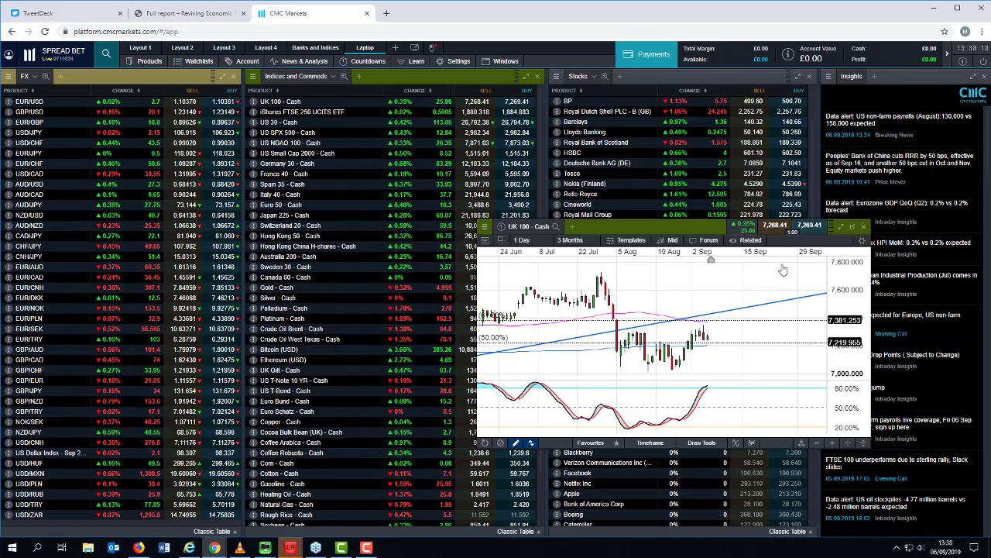
left_click(864, 226)
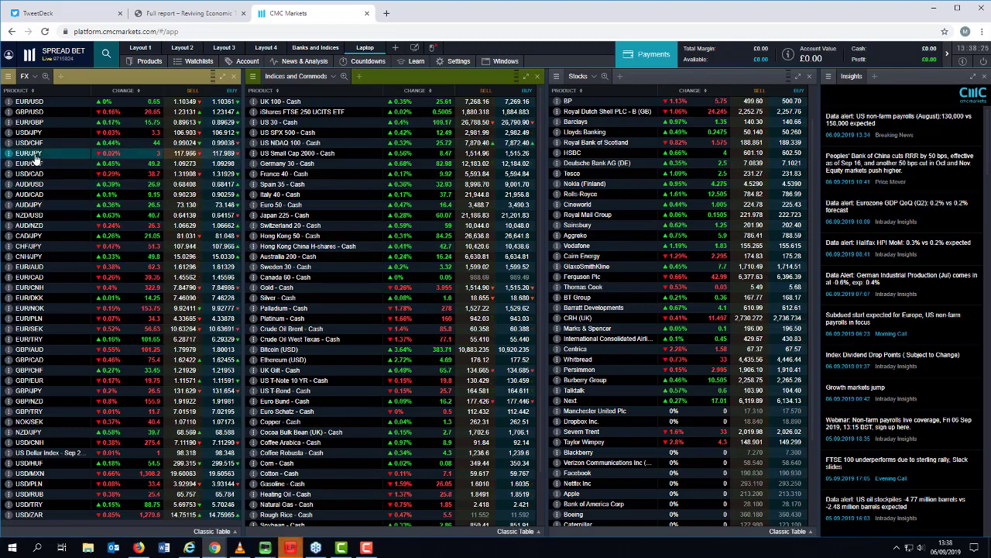
Step: Open the EUR/JPY chart, change its interval to 1 Day and reposition it over the watchlists
left_click_drag(405, 202, 403, 198)
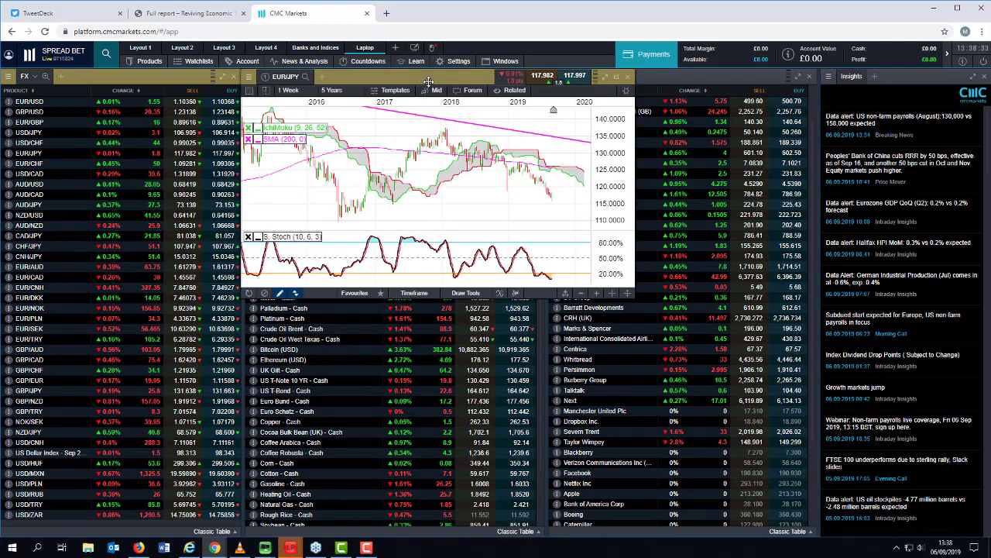
left_click(301, 90)
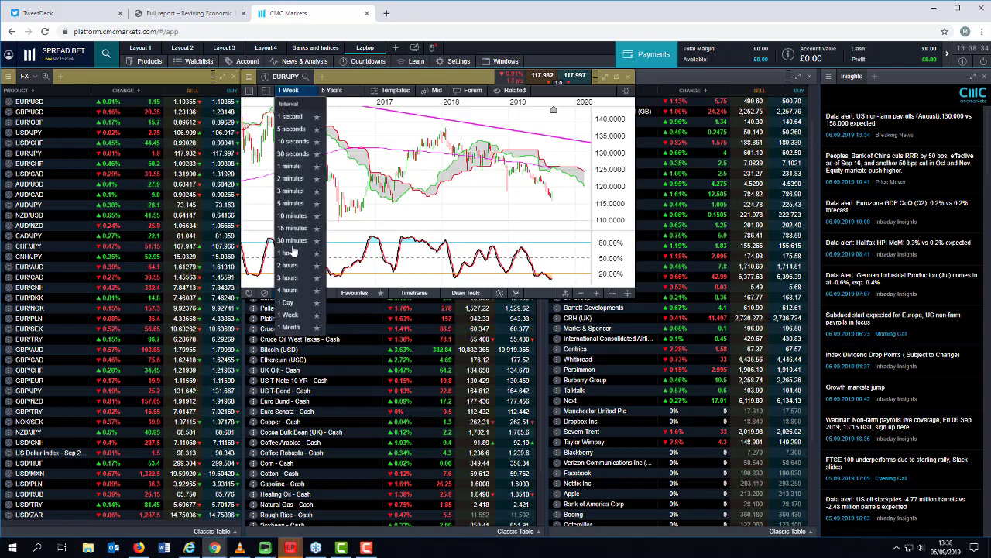
left_click(298, 303)
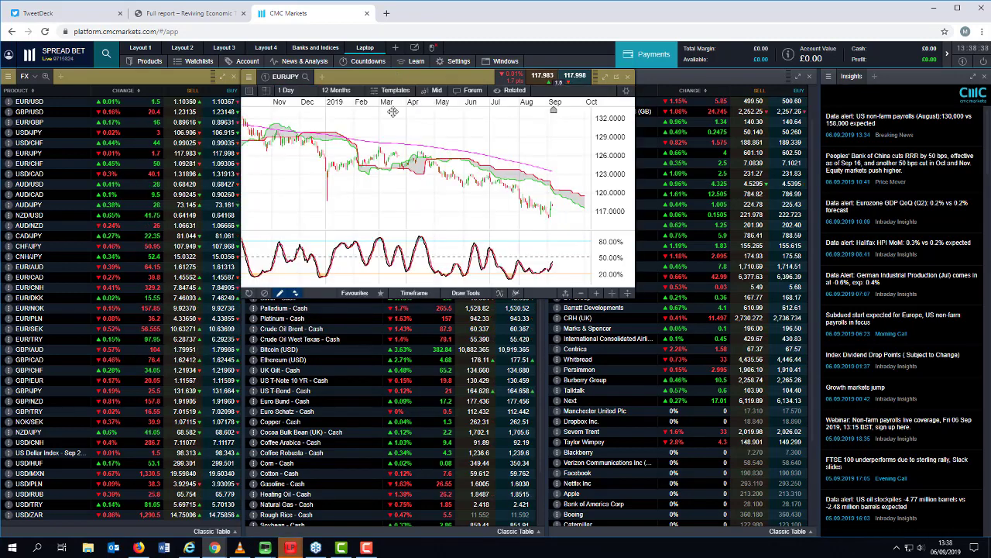
left_click_drag(644, 303, 589, 438)
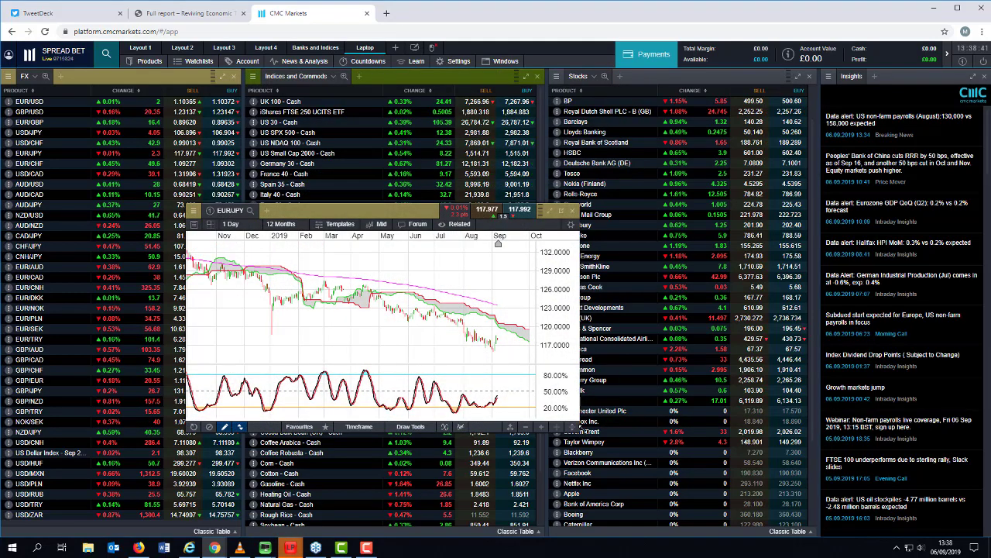
Step: Enlarge the EUR/JPY chart window and examine about 7 months of daily prices
left_click_drag(579, 432, 652, 460)
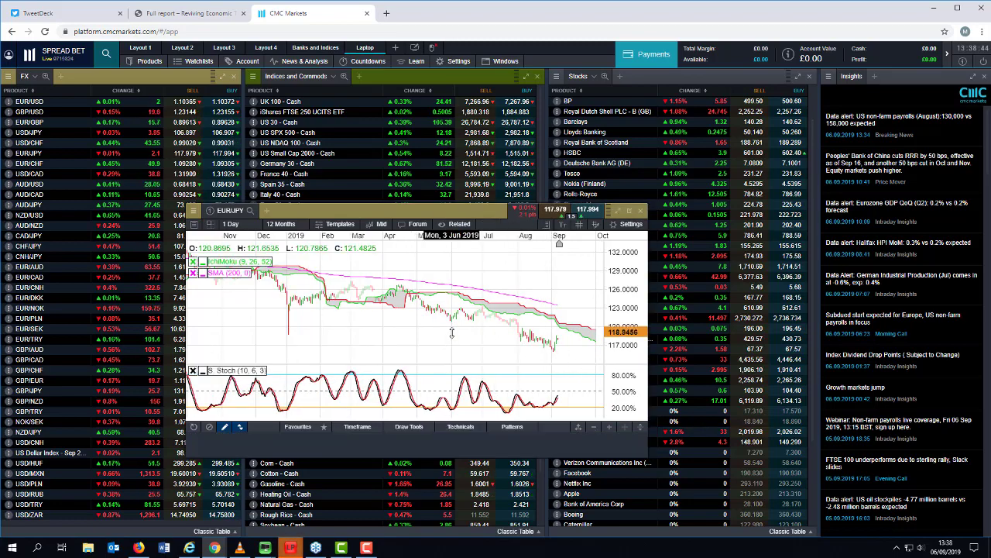
scroll(446, 320, "up", 1)
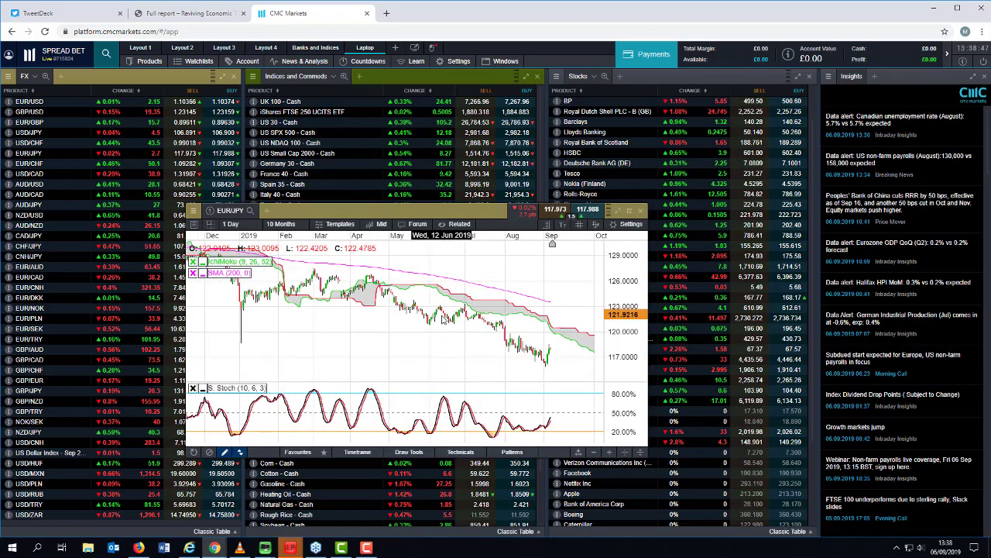
scroll(442, 320, "up", 2)
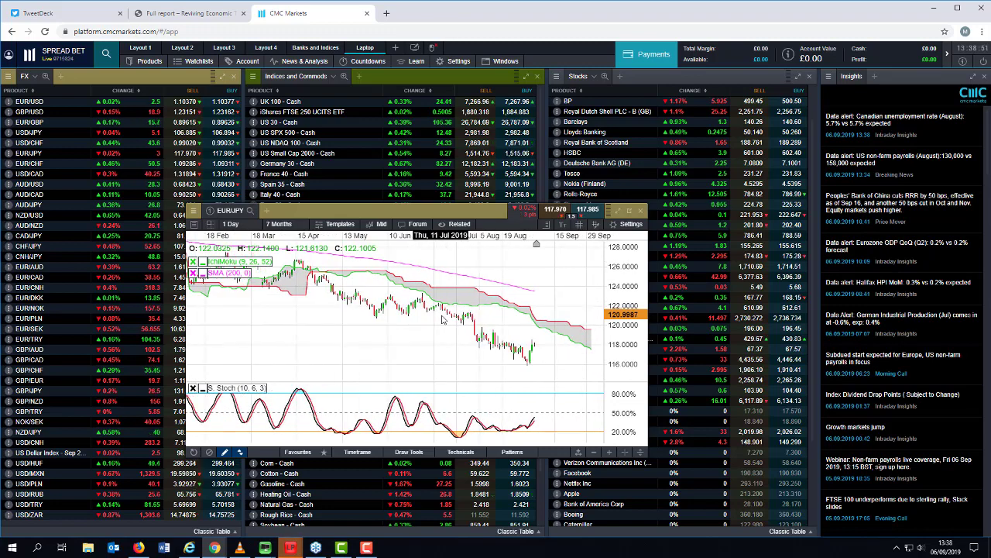
scroll(442, 320, "up", 1)
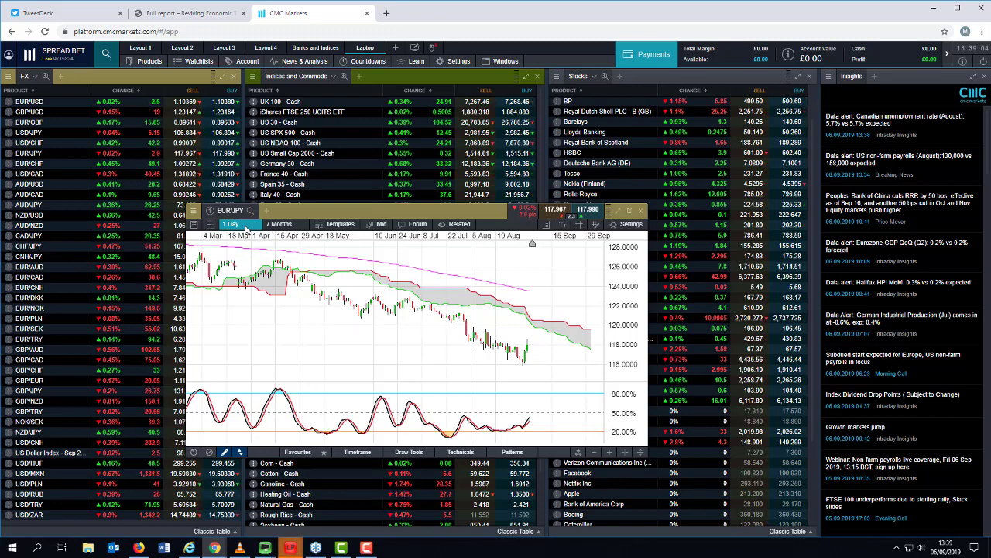
Step: Change the EUR/JPY chart to the 1 Week interval and examine the trend over about 2 years
left_click(246, 230)
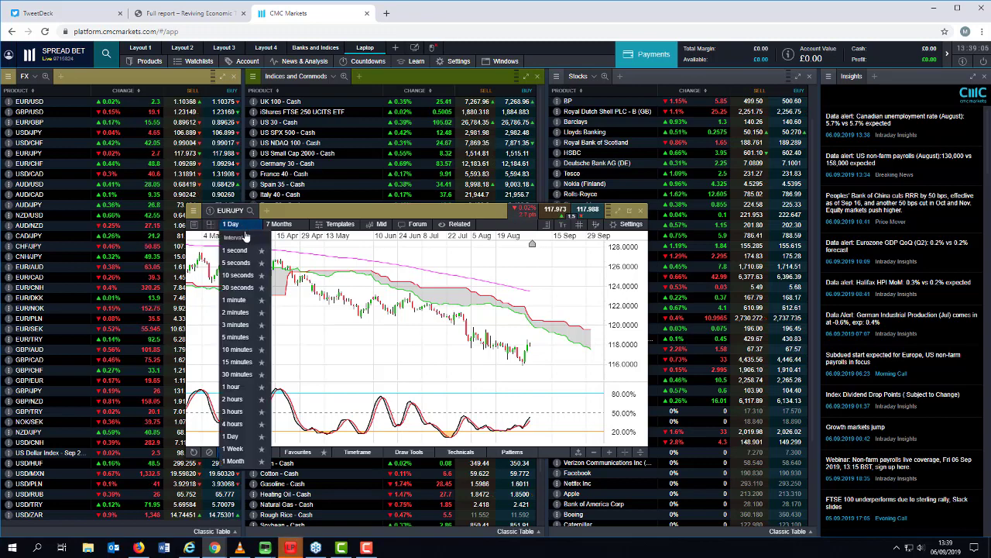
left_click(235, 449)
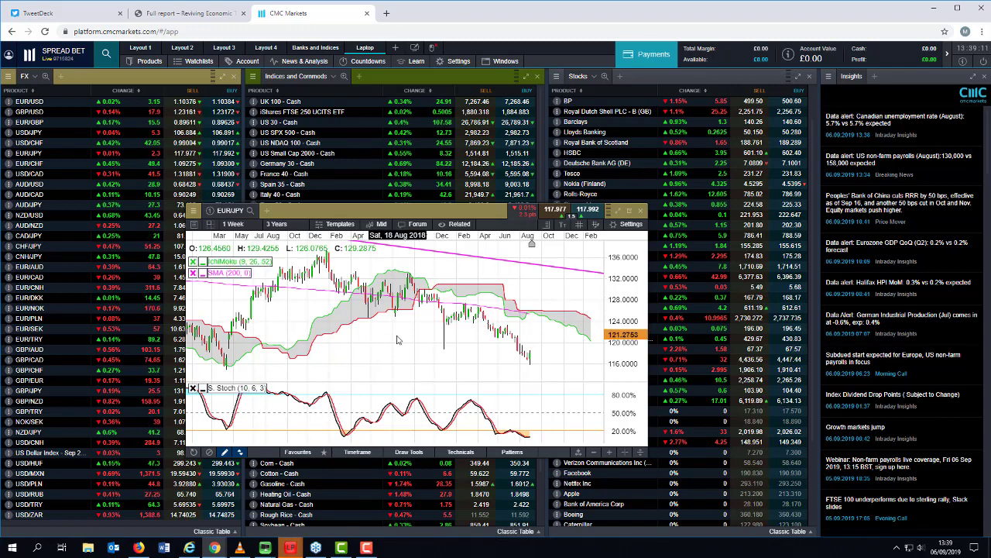
scroll(397, 340, "up", 4)
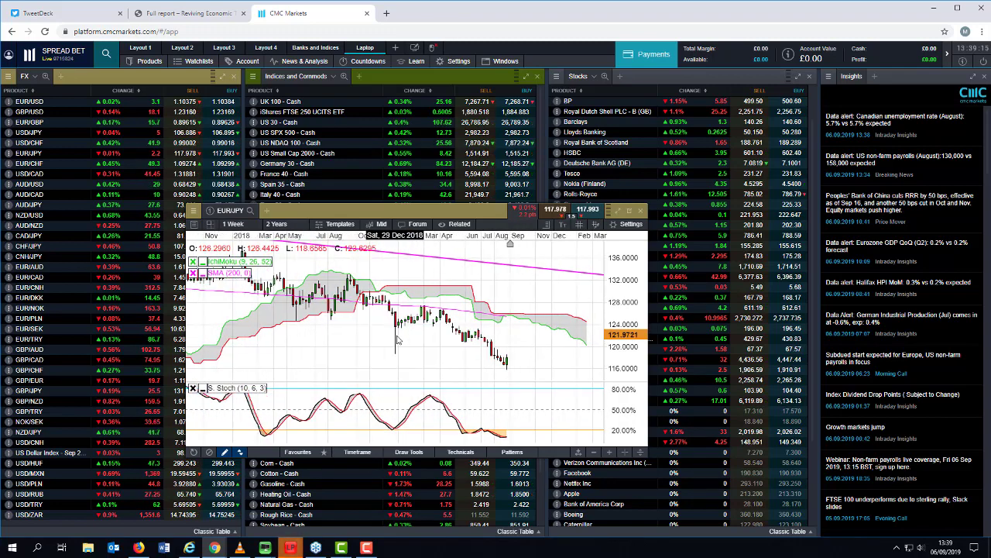
scroll(398, 340, "up", 2)
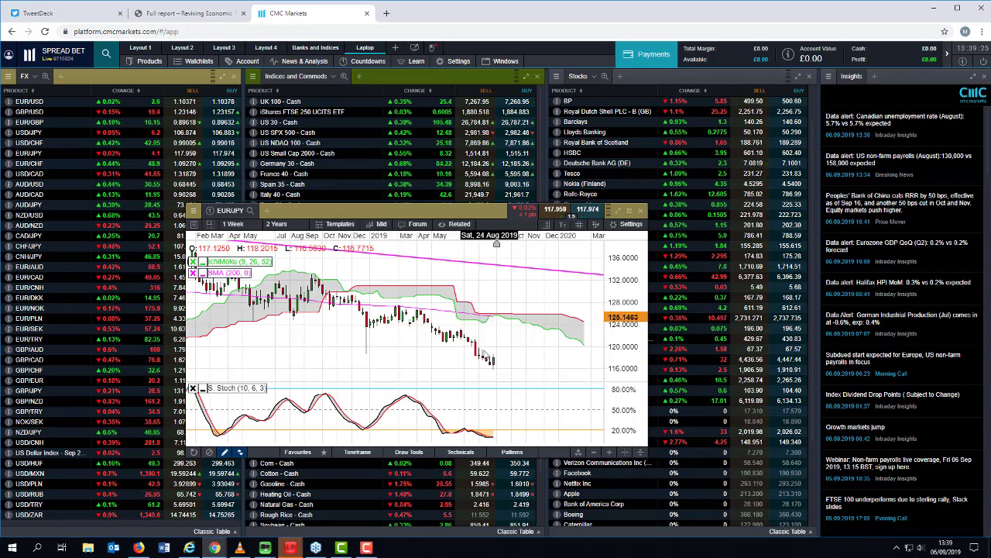
scroll(505, 367, "up", 4)
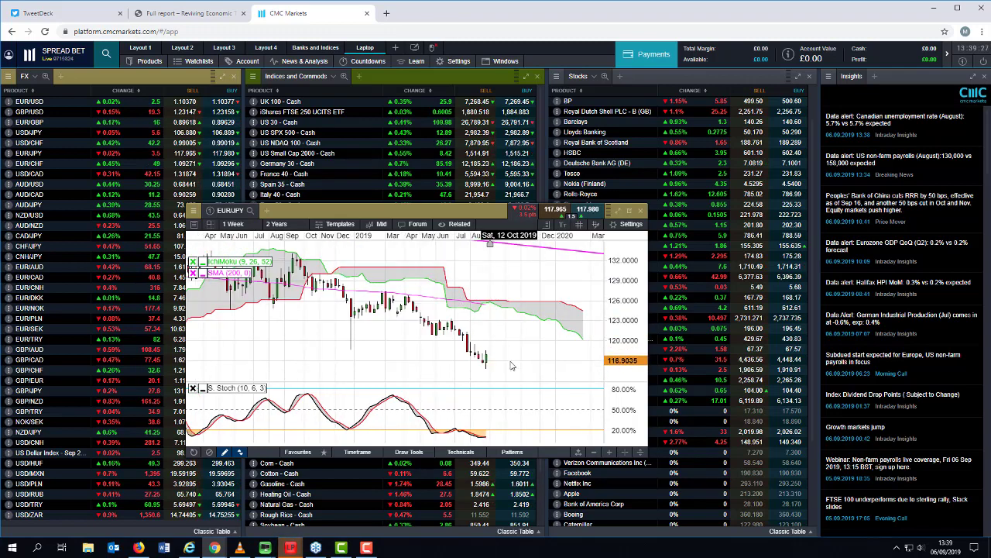
scroll(503, 367, "up", 1)
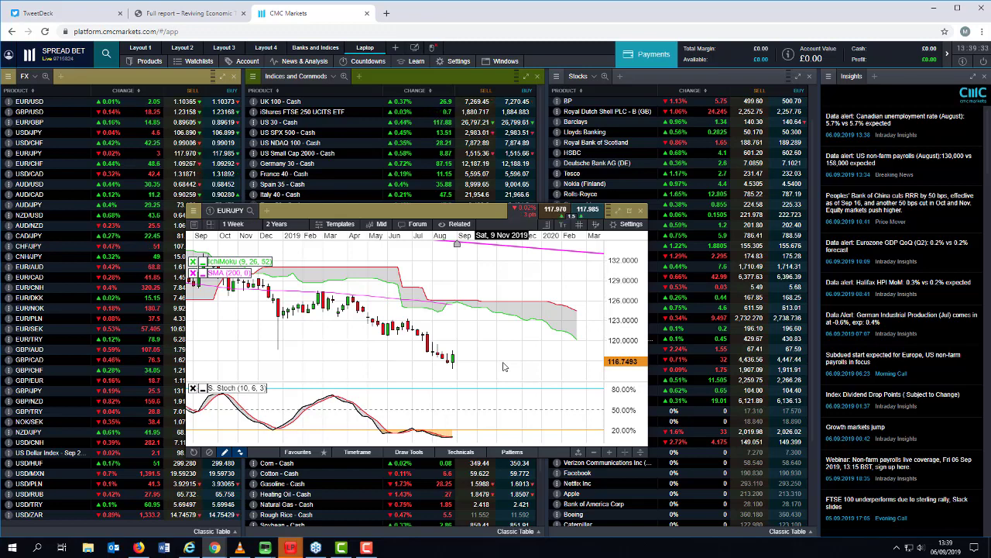
Step: Return the EUR/JPY chart to the 1 Day interval, review its recent daily prices and close the chart
left_click(255, 230)
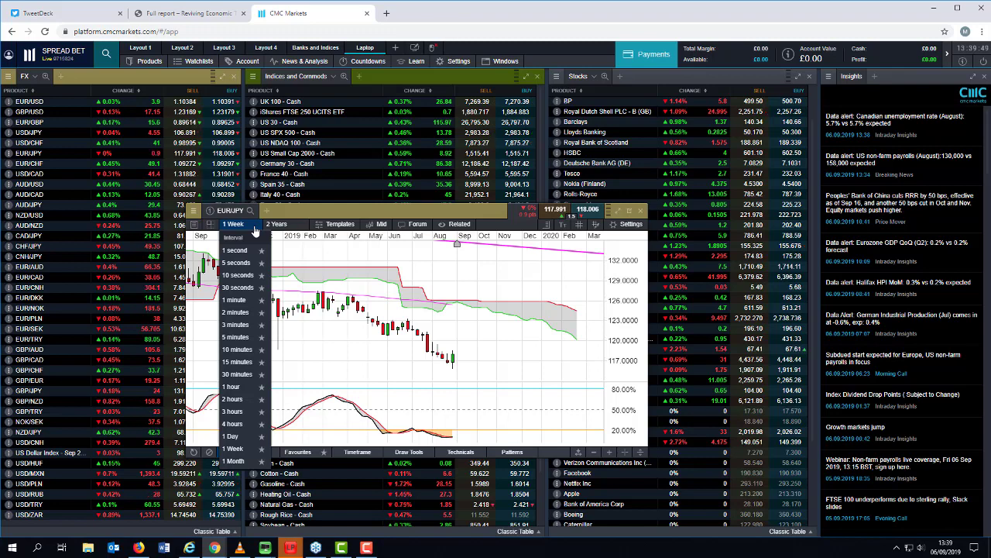
left_click(232, 436)
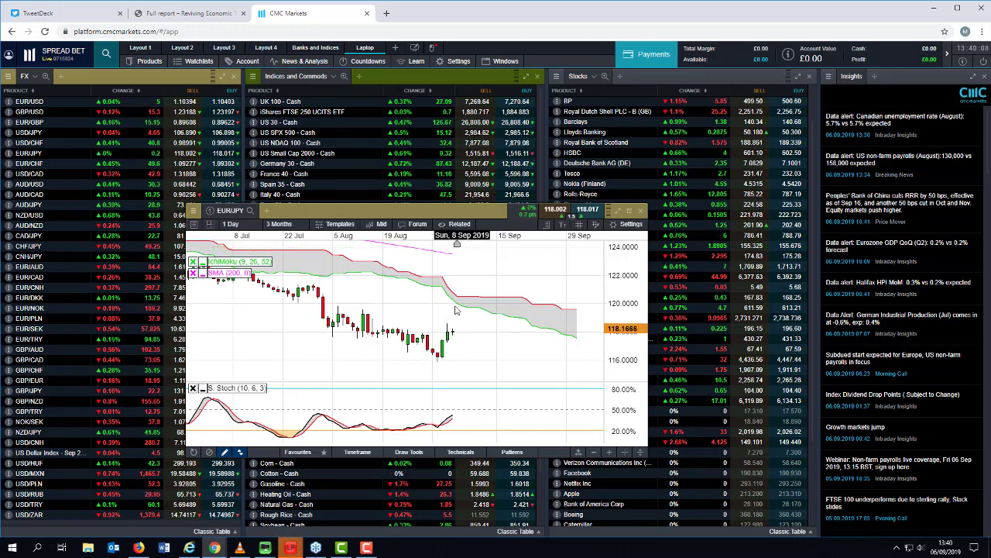
left_click(641, 212)
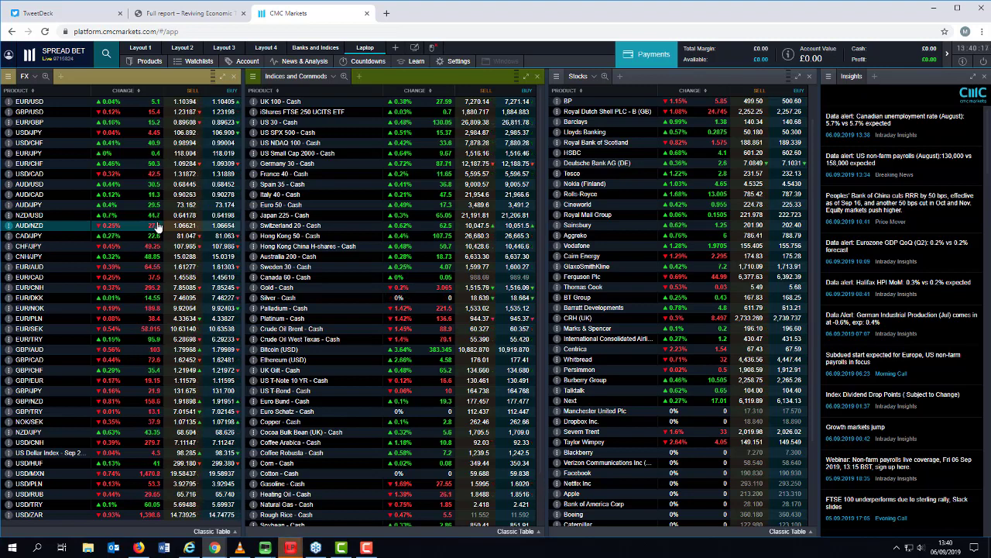
Step: Open the AUD/JPY chart, reposition it over the watchlists and examine about 5 months of daily prices
left_click(33, 206)
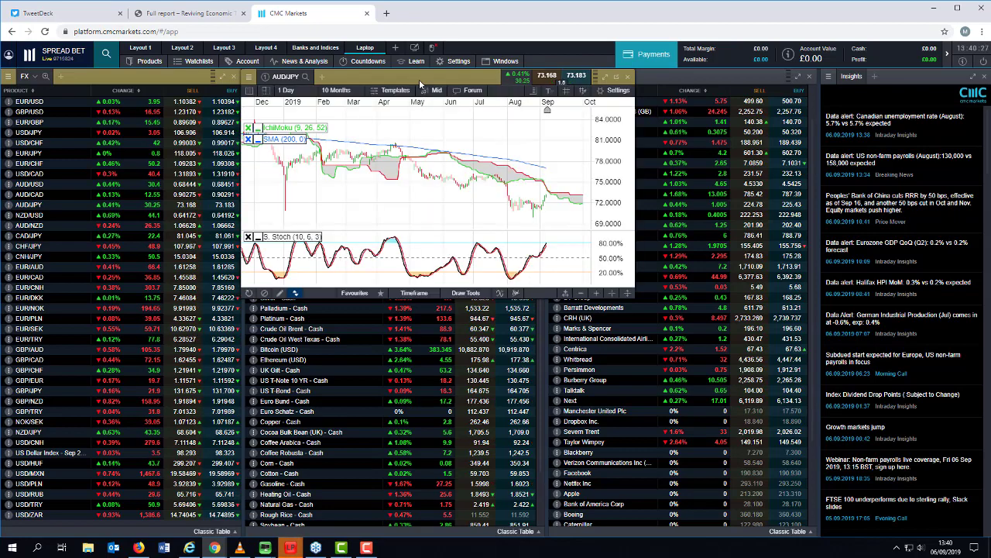
left_click_drag(415, 77, 405, 229)
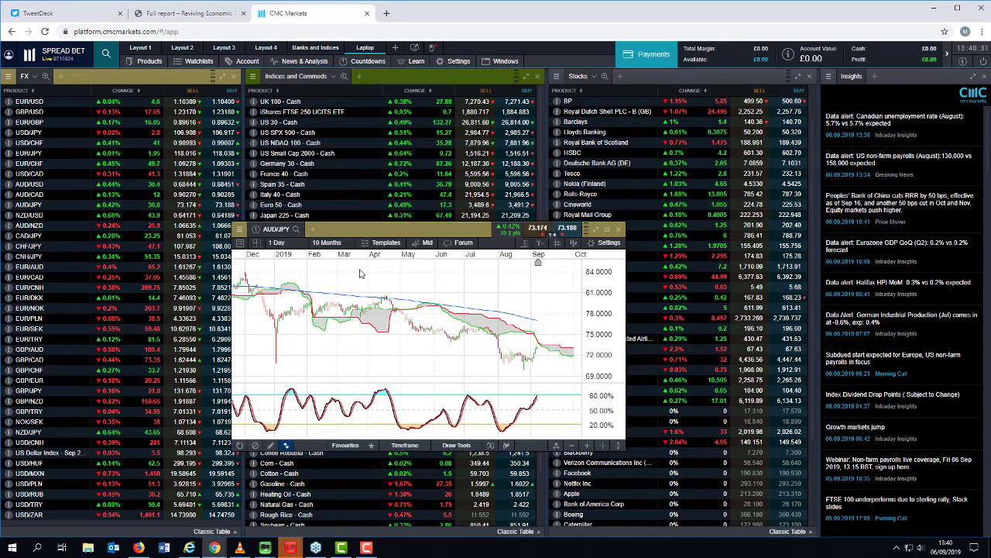
scroll(316, 298, "up", 1)
scroll(316, 298, "up", 4)
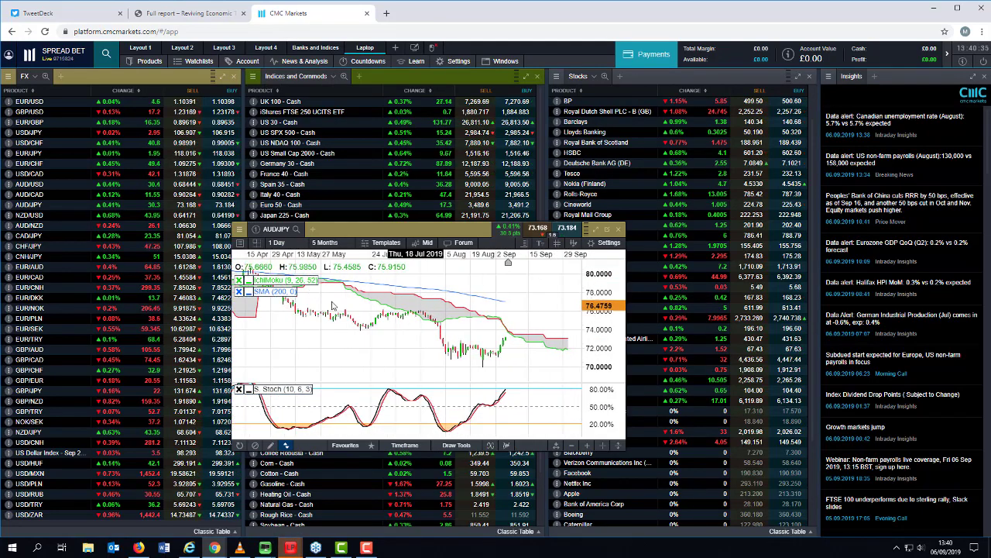
Step: Change the AUD/JPY chart to the 1 Week interval, examine about 12 months of prices and close the chart
left_click(289, 246)
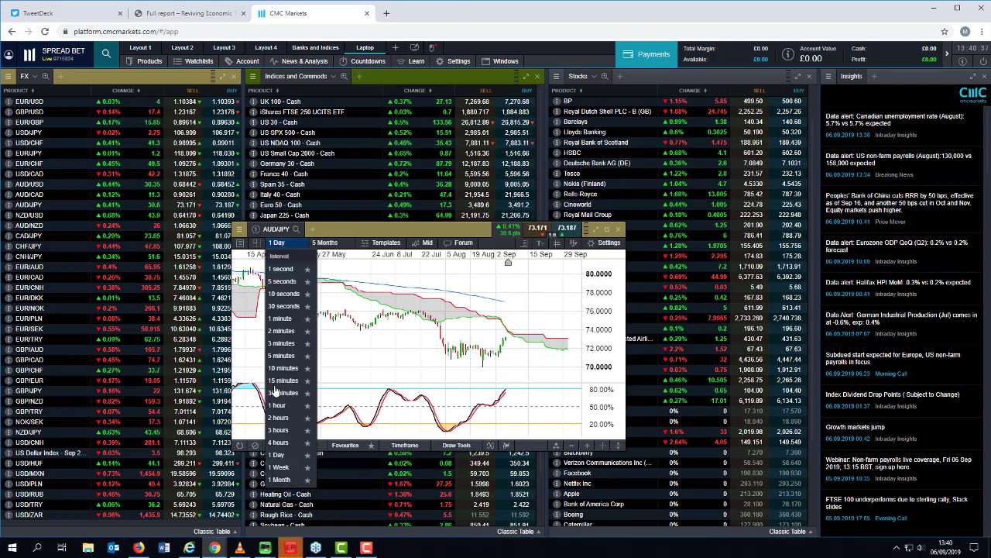
left_click(288, 468)
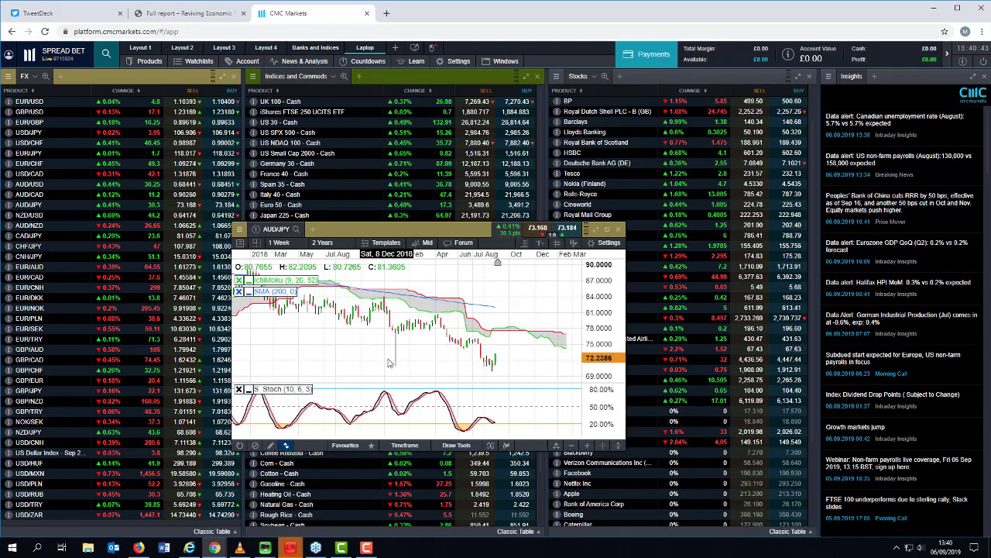
scroll(390, 363, "up", 2)
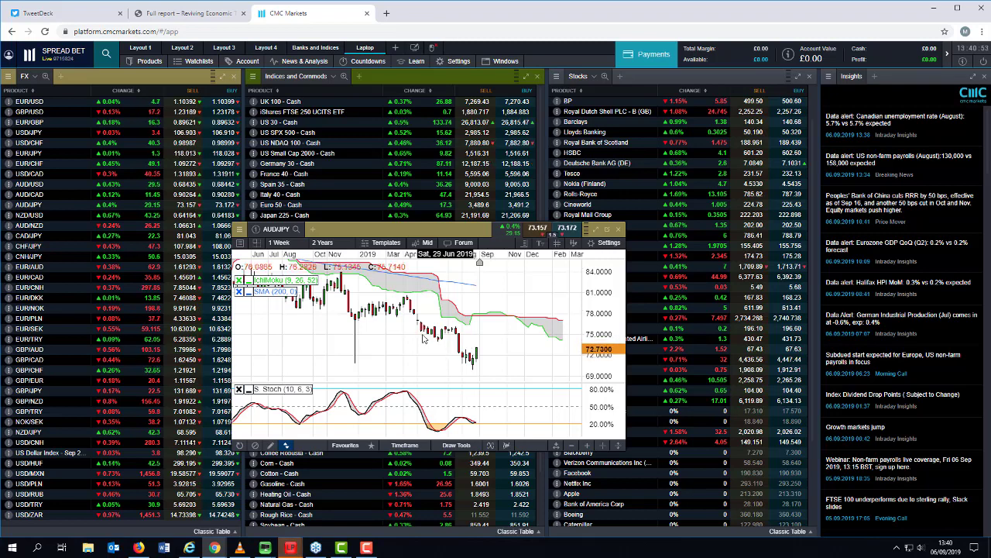
scroll(423, 336, "up", 3)
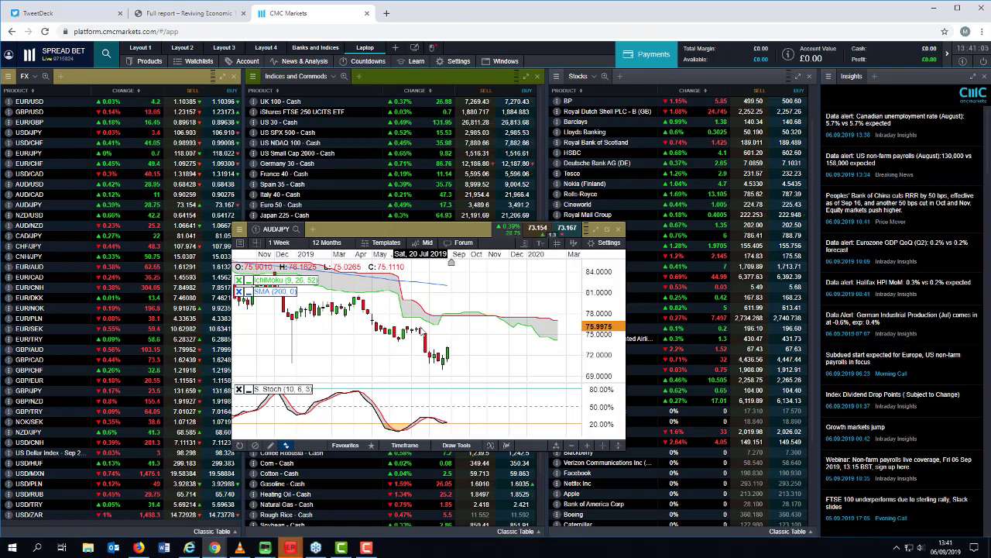
left_click(618, 230)
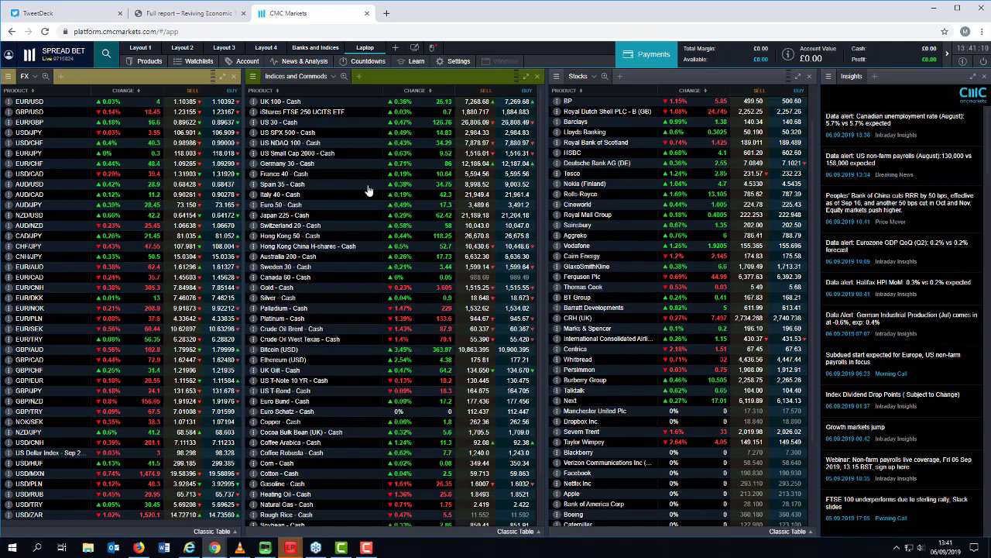
Step: Open the Germany 30 chart, reposition it over the watchlists, examine about 3 months of daily prices and close it
double_click(286, 169)
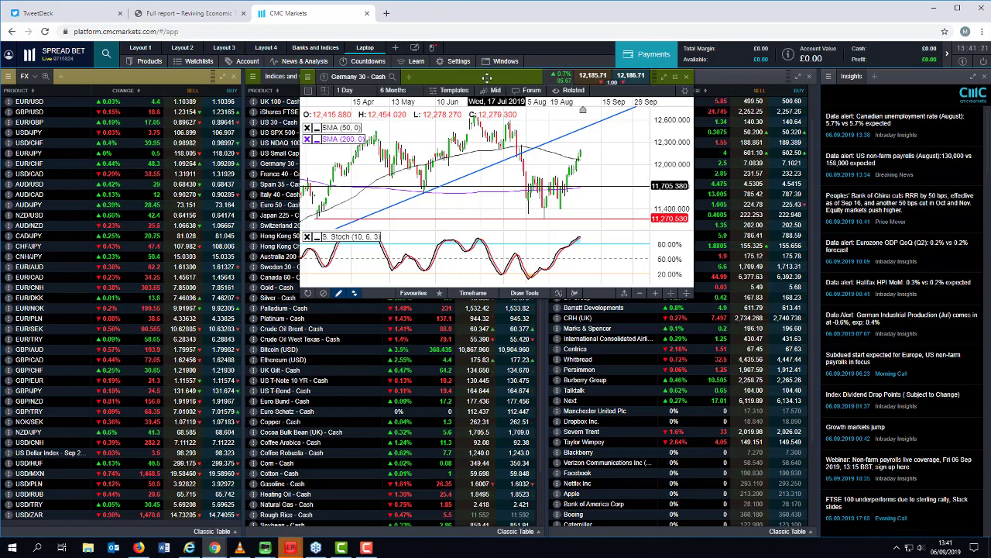
left_click_drag(486, 77, 312, 260)
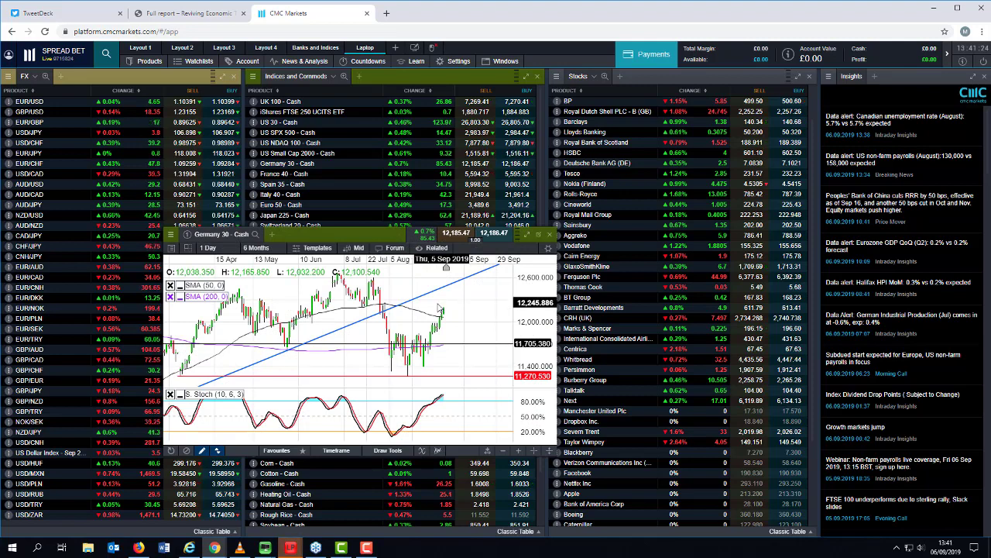
scroll(360, 322, "up", 5)
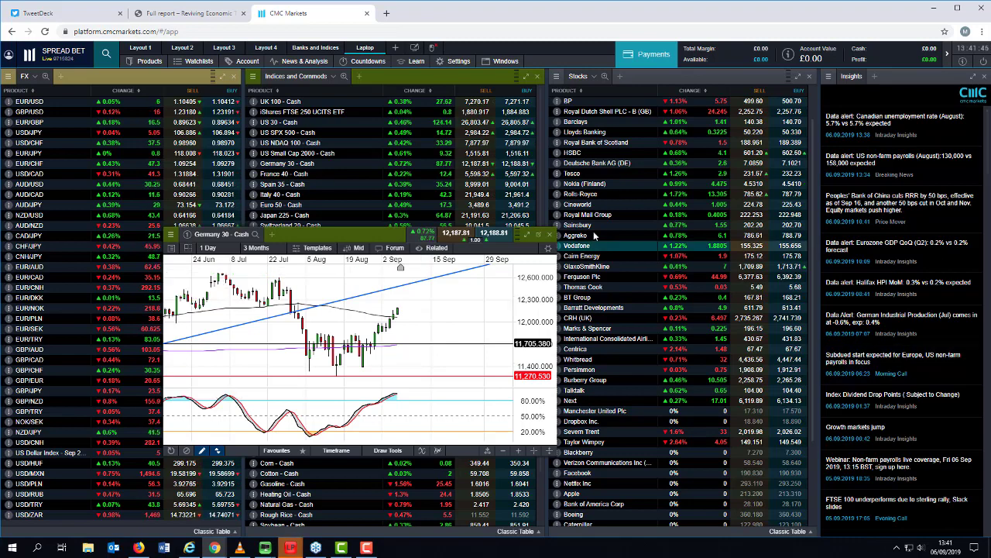
left_click(549, 235)
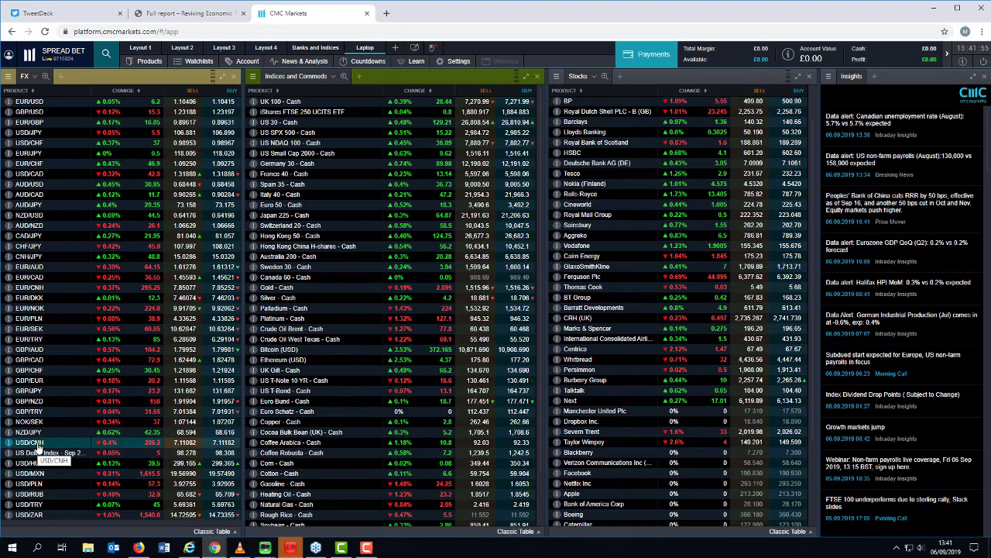
Step: Open the USD/CNH chart, reposition it over the watchlists, review about 6 months of daily prices and close it
left_click_drag(46, 446, 503, 292)
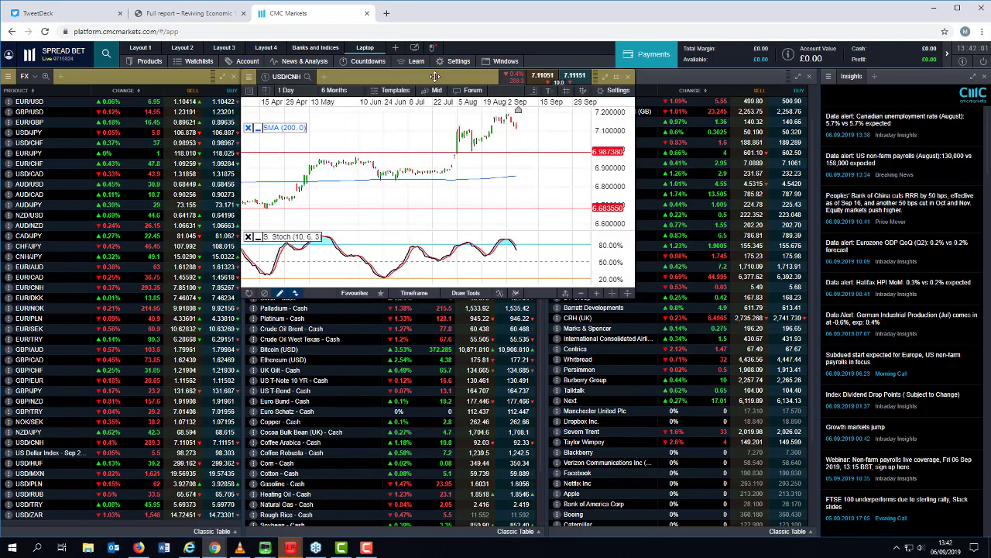
left_click_drag(435, 76, 425, 103)
left_click_drag(417, 141, 402, 151)
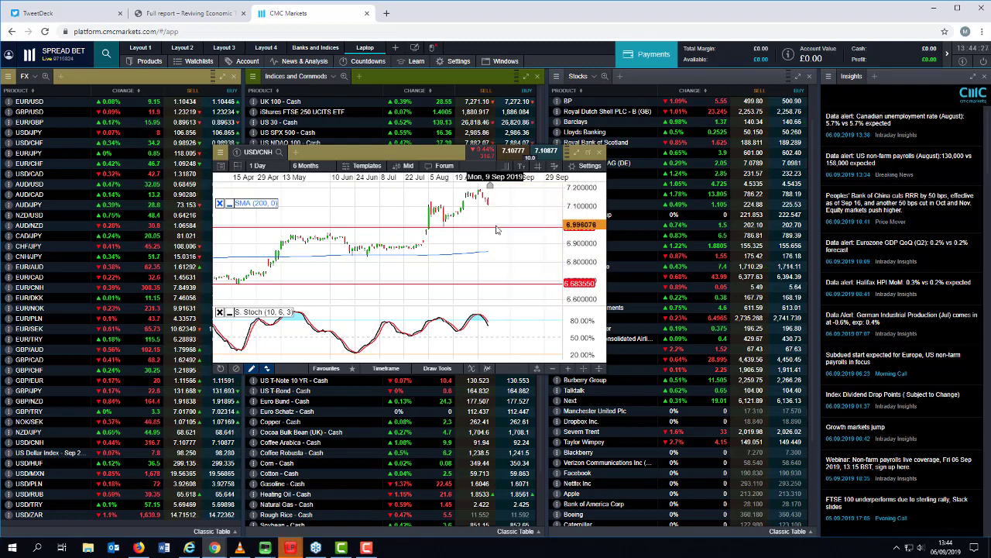
left_click(600, 152)
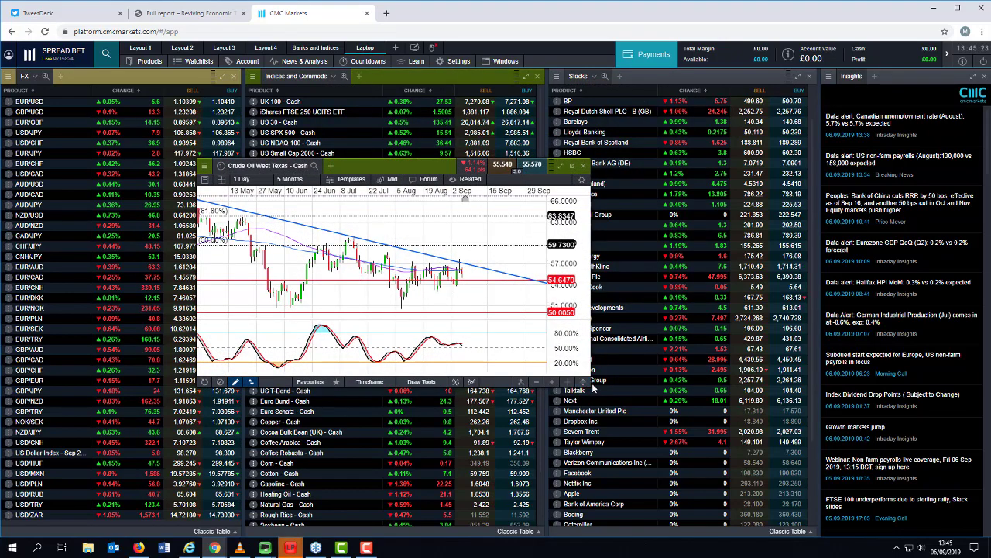
Step: Enlarge the Crude Oil West Texas chart, examine its daily prices against the falling trend line over several months and close it
left_click_drag(624, 418, 689, 462)
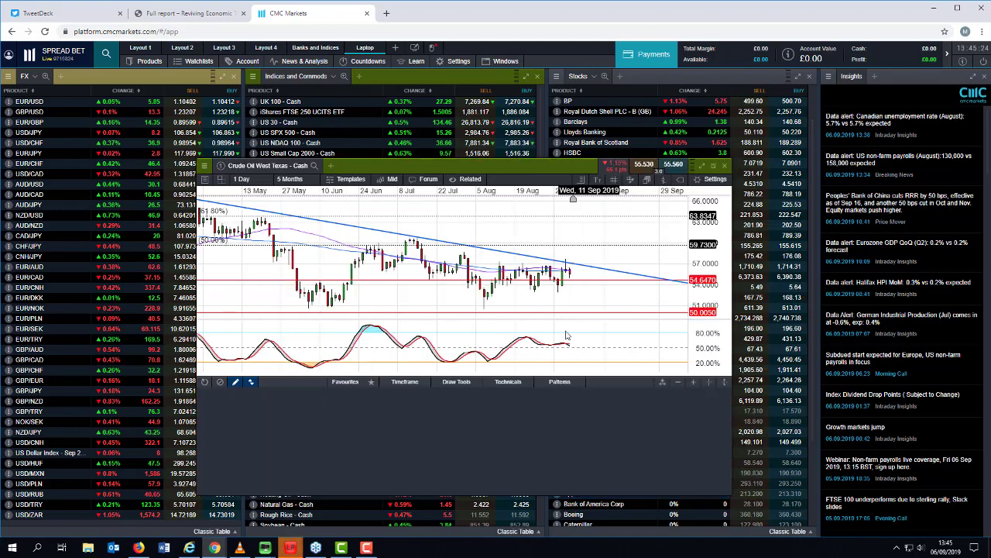
scroll(505, 305, "down", 3)
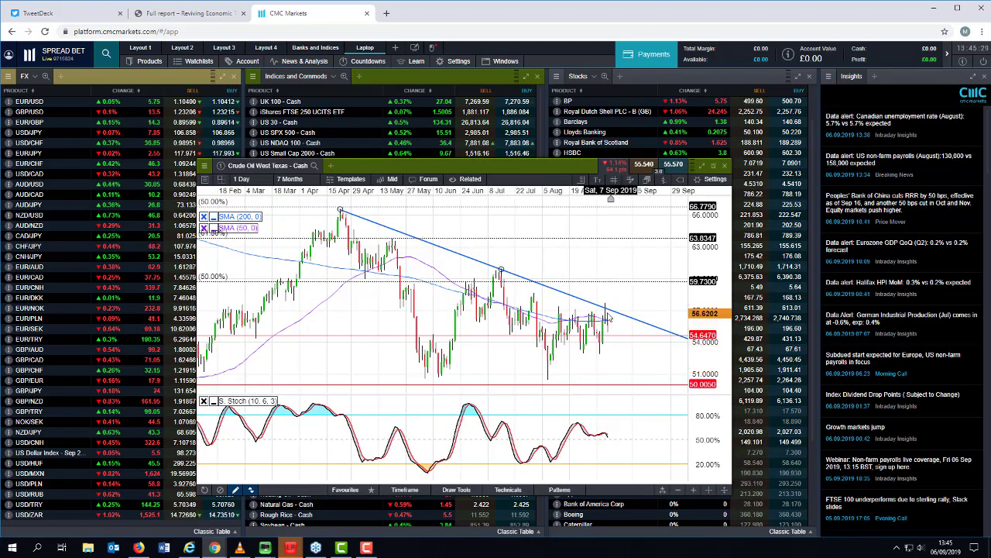
left_click(587, 301)
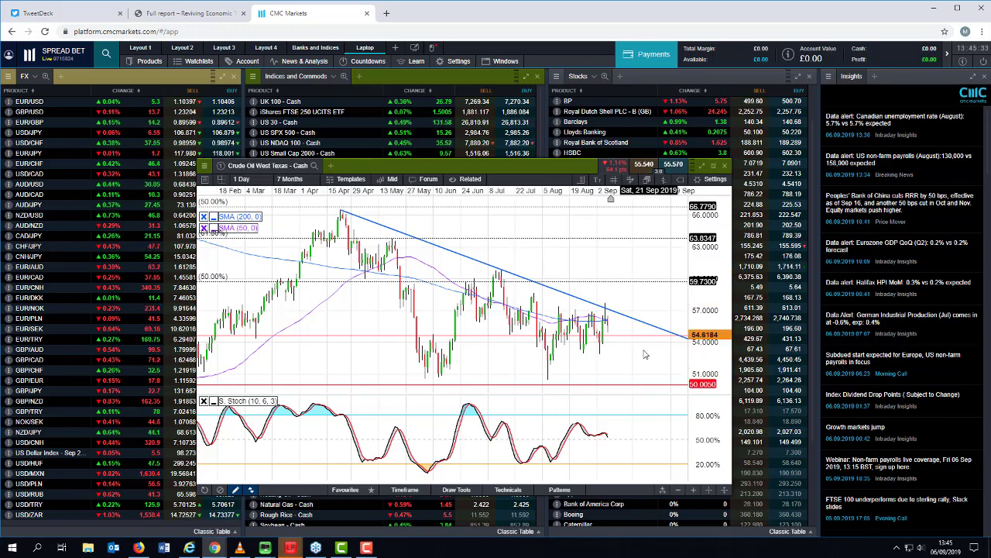
scroll(575, 359, "up", 5)
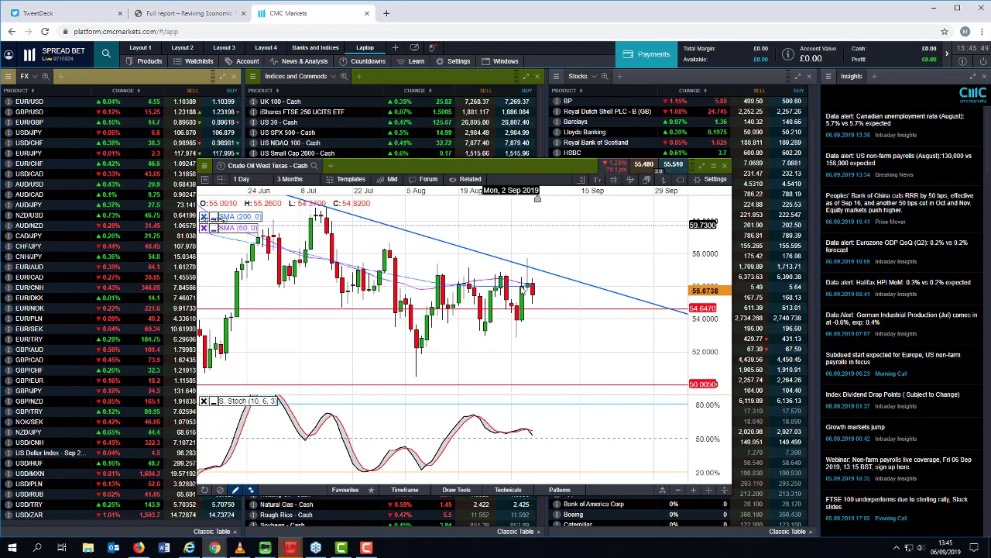
scroll(530, 268, "down", 3)
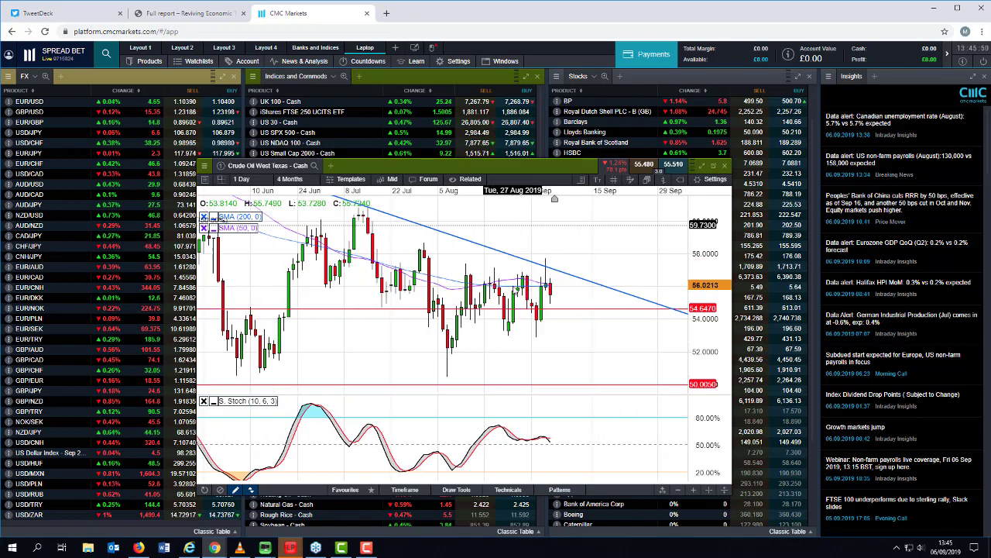
left_click(726, 166)
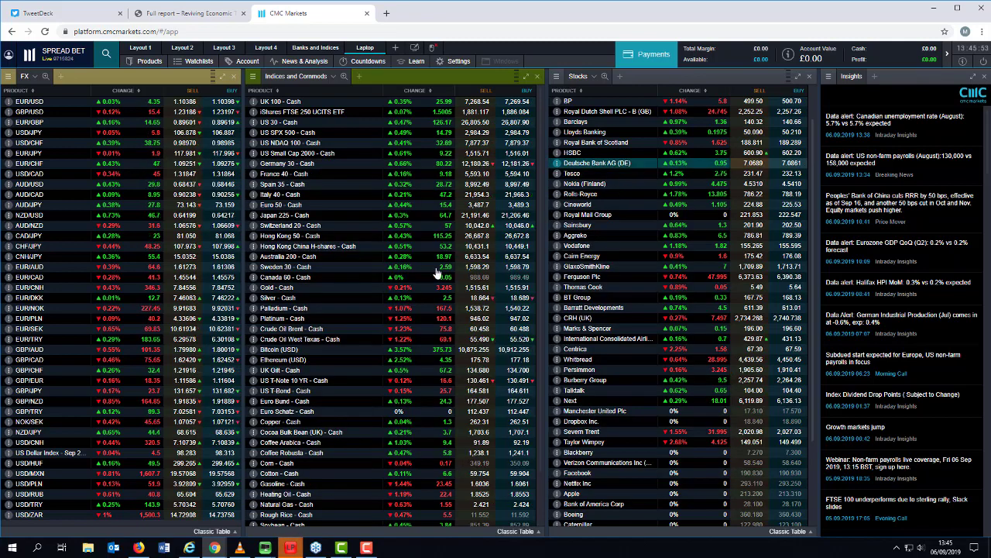
Step: Open the Crude Oil Brent chart, reposition it over the watchlists and enlarge its window
left_click(295, 331)
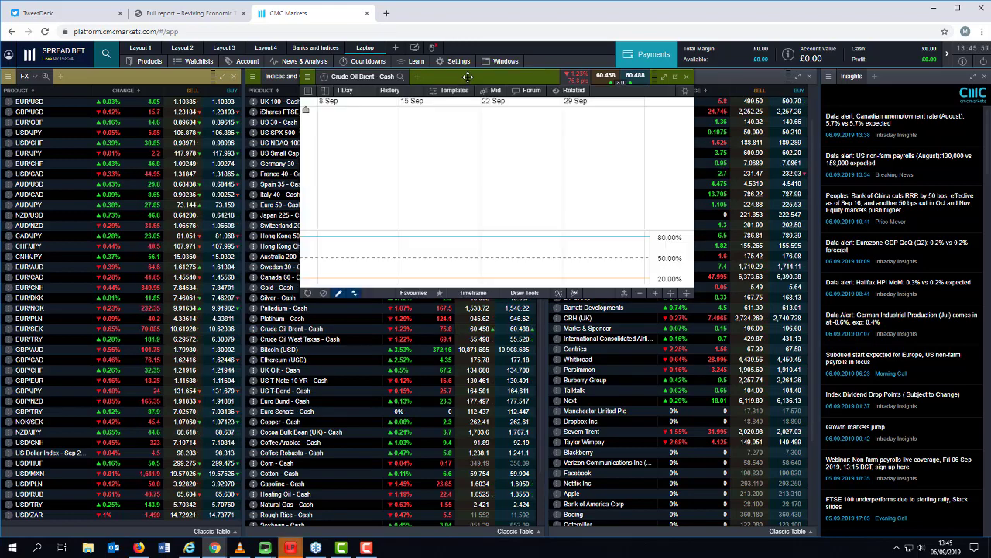
left_click_drag(502, 97, 389, 202)
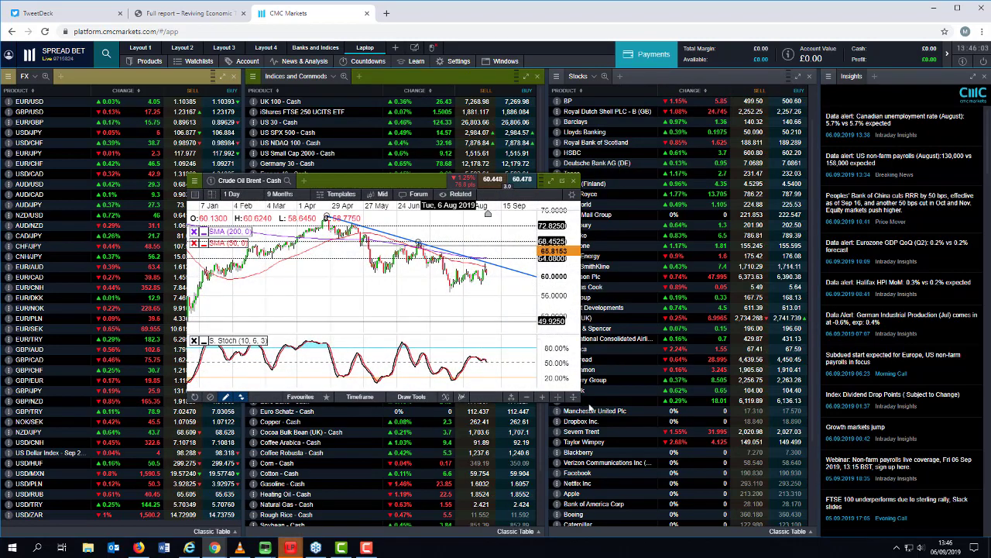
left_click_drag(581, 406, 681, 467)
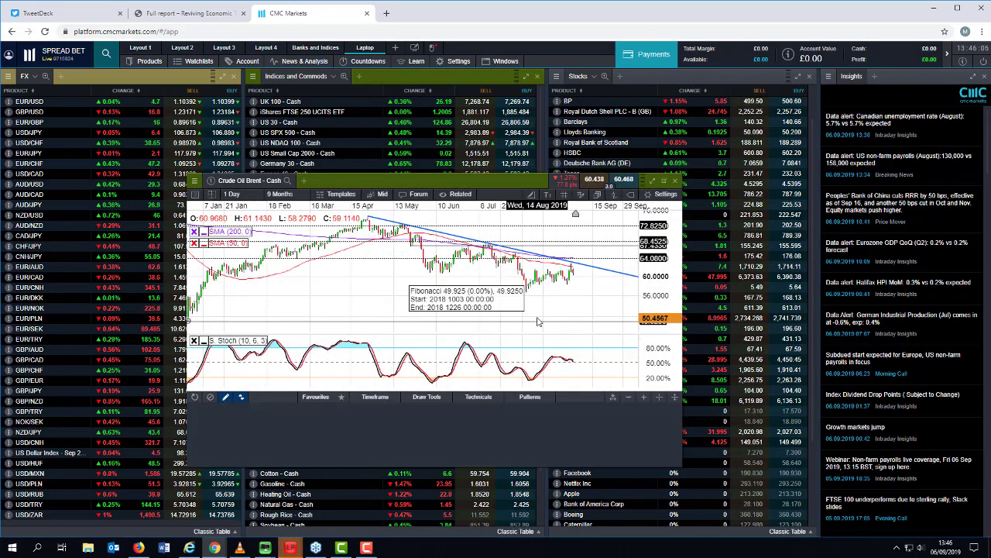
Step: Examine Crude Oil Brent's daily prices against the falling trend line over about 3 to 7 months and close the chart
scroll(527, 317, "up", 3)
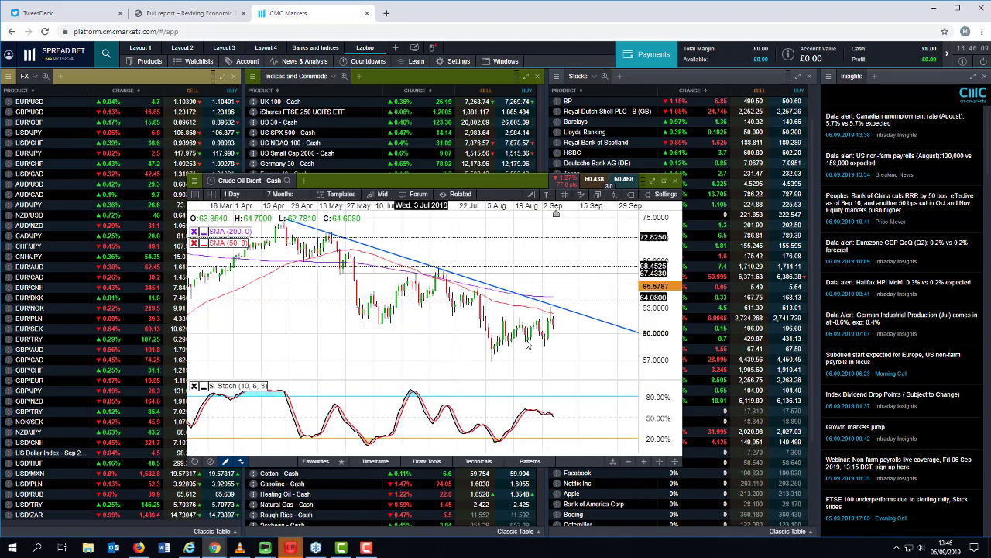
scroll(550, 337, "up", 1)
scroll(550, 337, "up", 3)
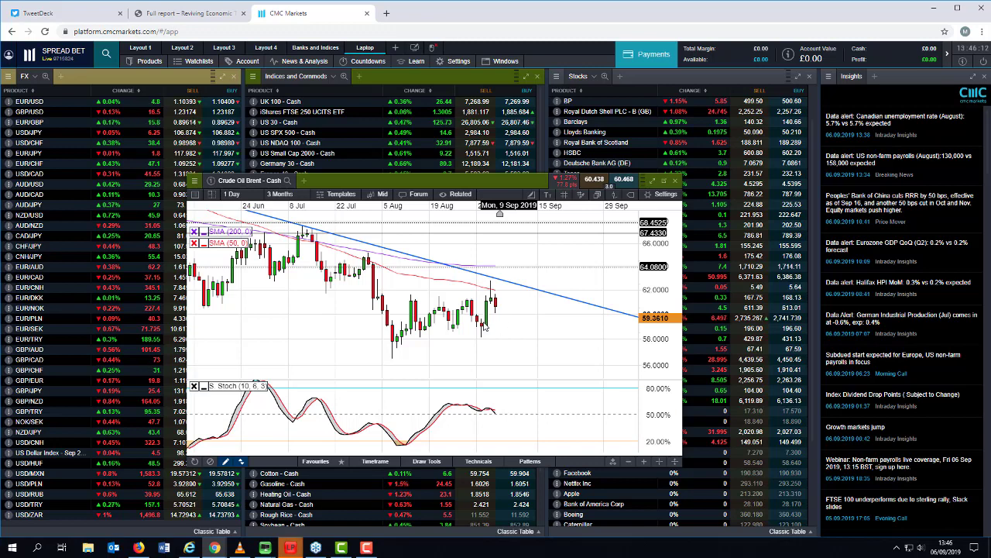
scroll(501, 318, "up", 1)
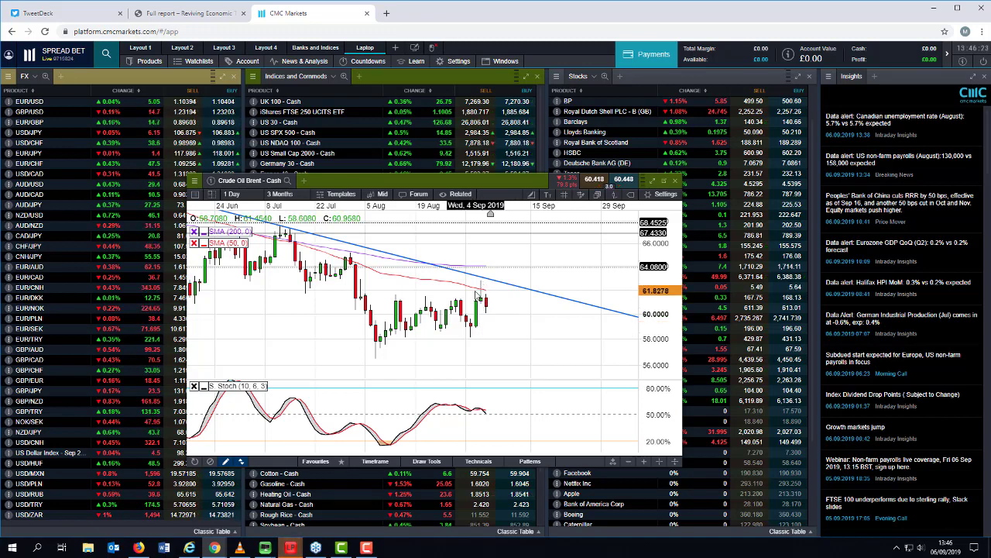
scroll(488, 305, "down", 3)
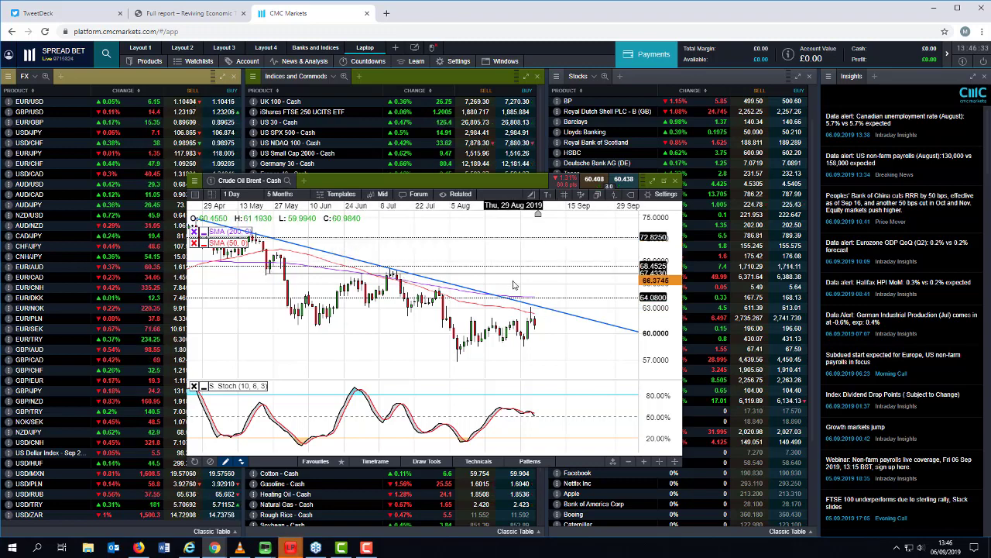
left_click(675, 182)
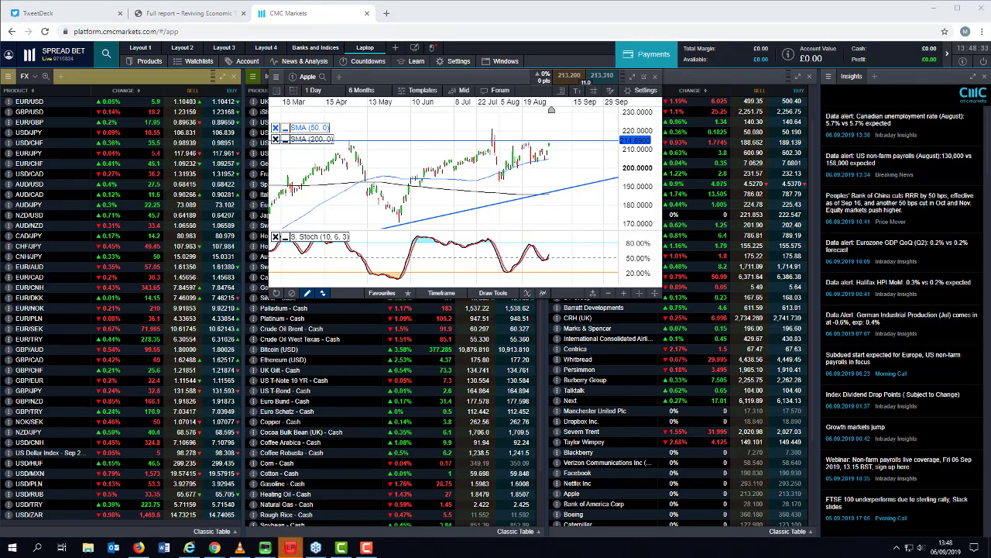
Step: Examine about 4 months of daily prices on the Apple chart, shift its window off the watchlist headers and close it
scroll(464, 143, "up", 1)
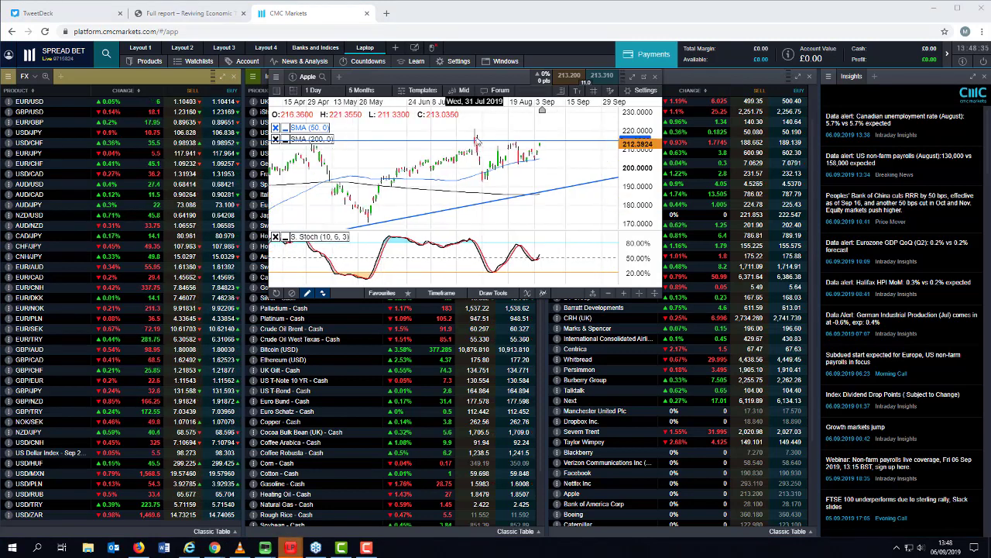
scroll(523, 169, "up", 1)
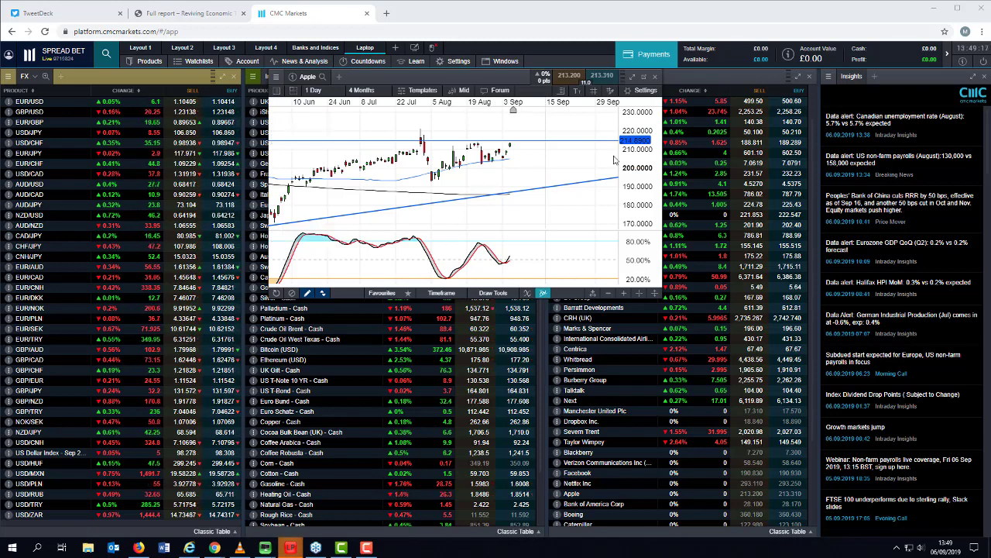
left_click_drag(613, 76, 616, 131)
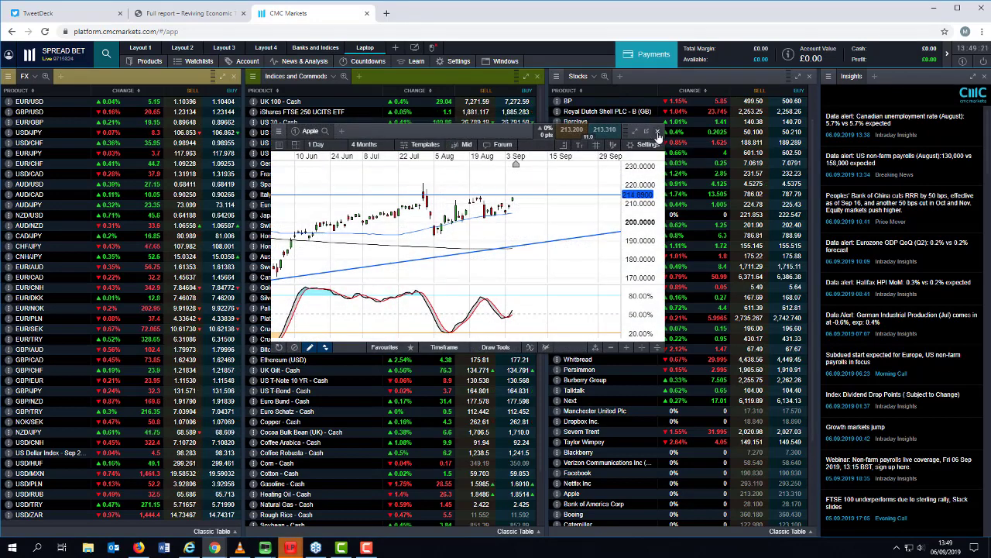
left_click(658, 131)
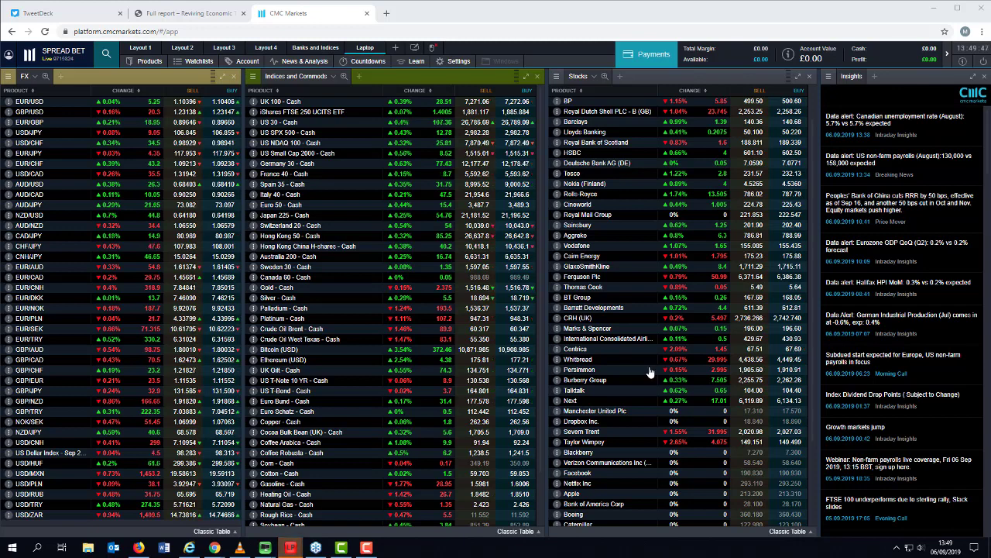
Step: Open the Gold chart, reposition it over the watchlists and change its interval to 1 Week
left_click(292, 293)
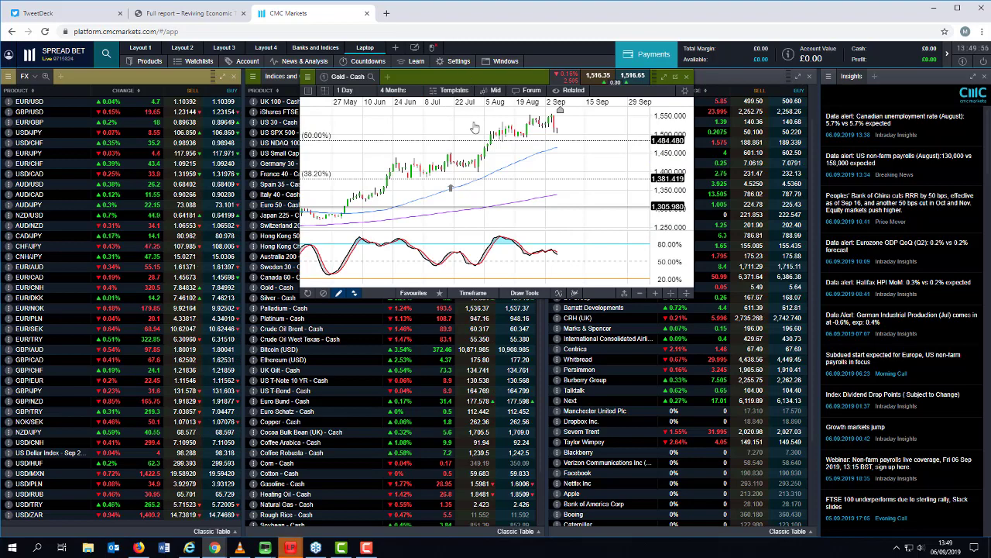
left_click_drag(465, 76, 458, 167)
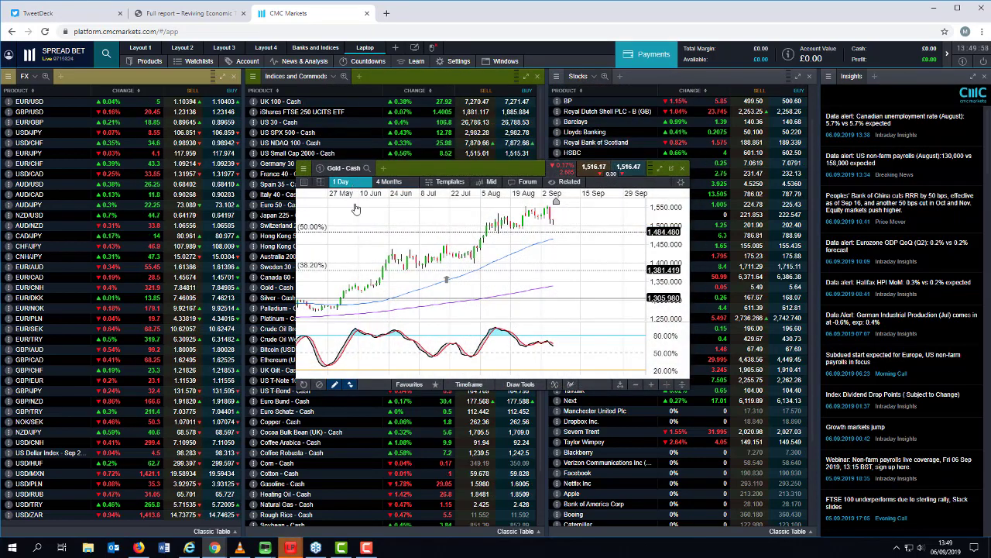
left_click(340, 181)
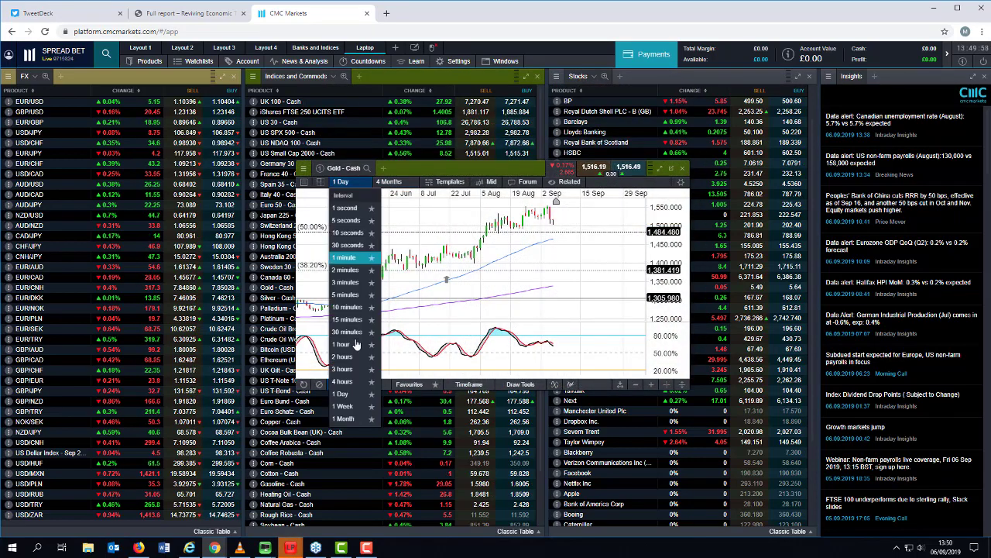
left_click(344, 406)
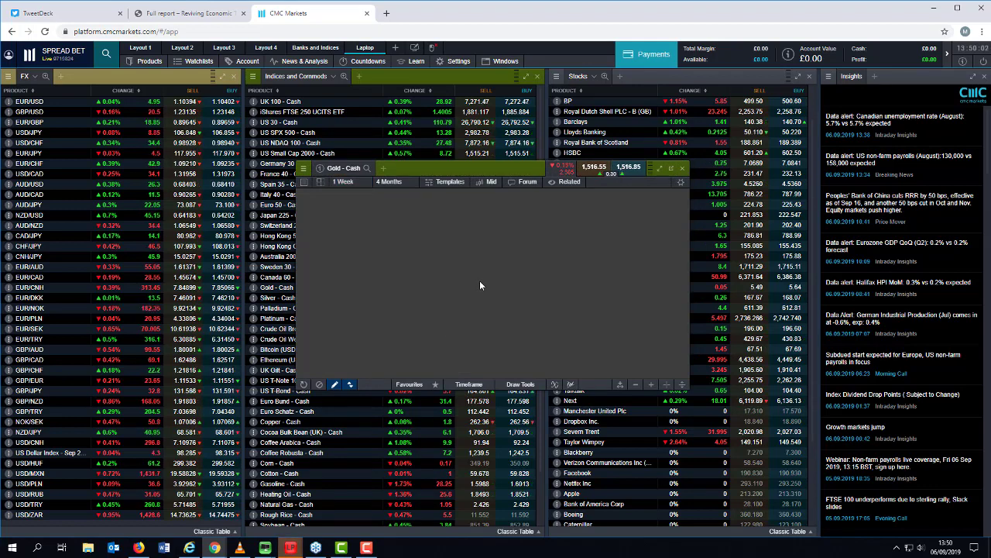
Step: Examine Gold's weekly prices and Fibonacci levels over about 11 years, narrowing the view to the last 12 months
scroll(481, 279, "down", 5)
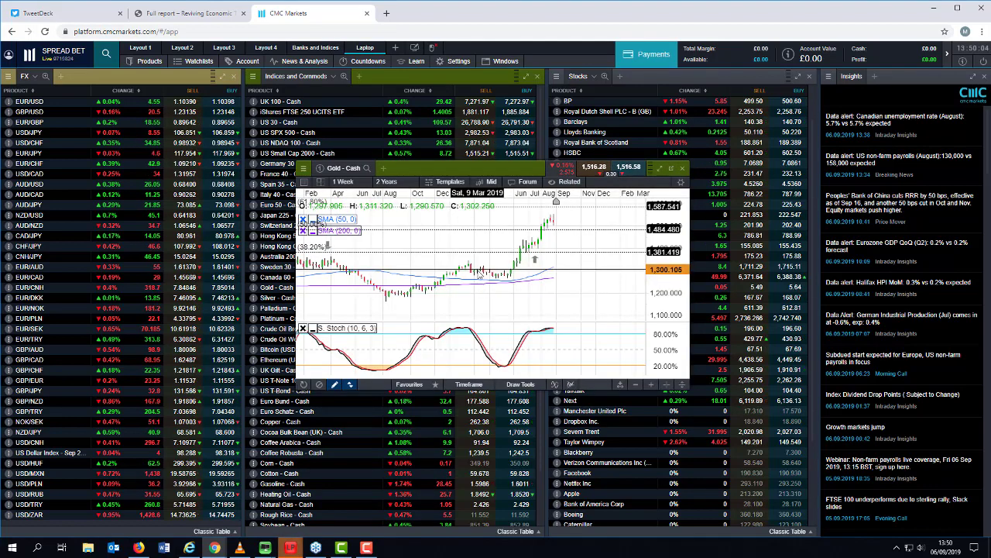
scroll(481, 275, "down", 4)
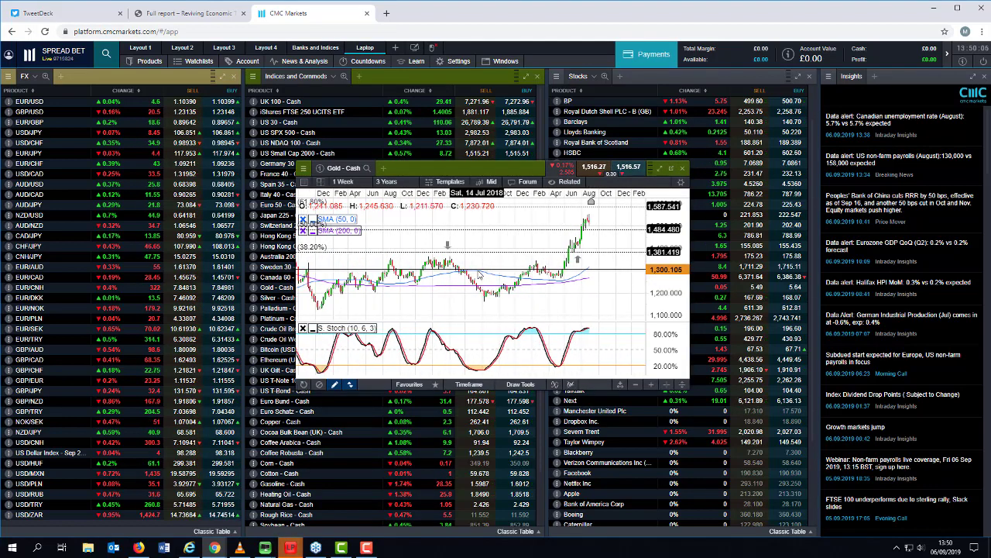
scroll(480, 275, "down", 6)
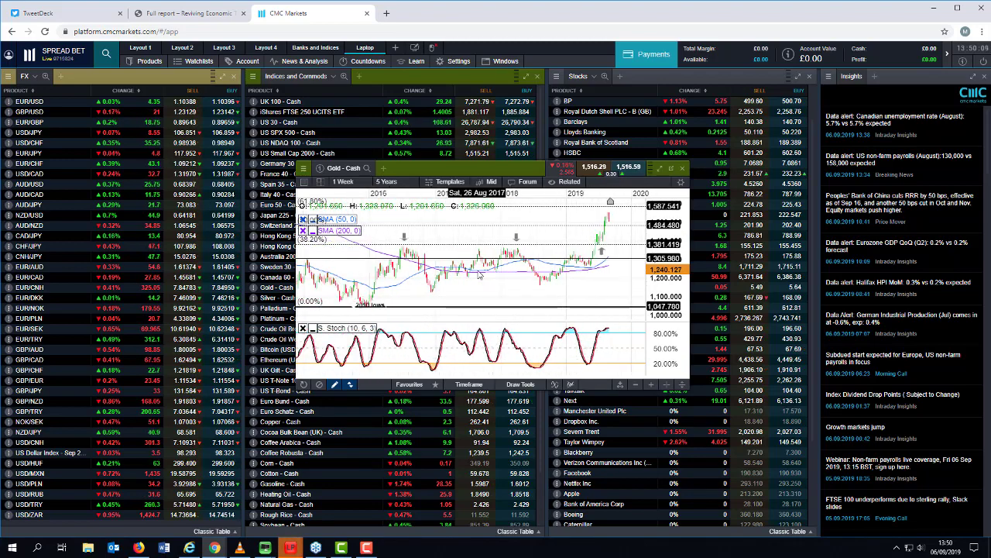
scroll(480, 275, "down", 4)
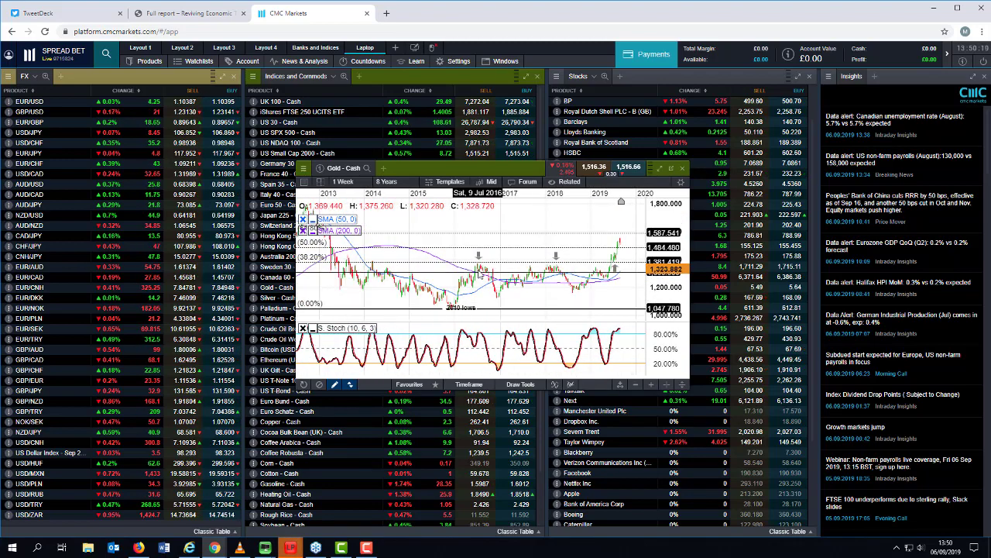
scroll(480, 275, "down", 4)
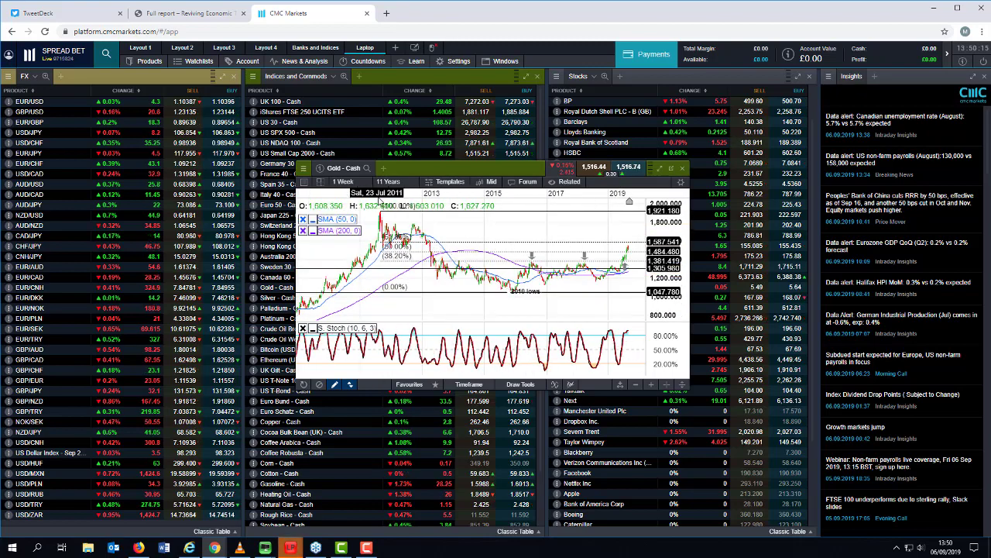
scroll(383, 260, "up", 1)
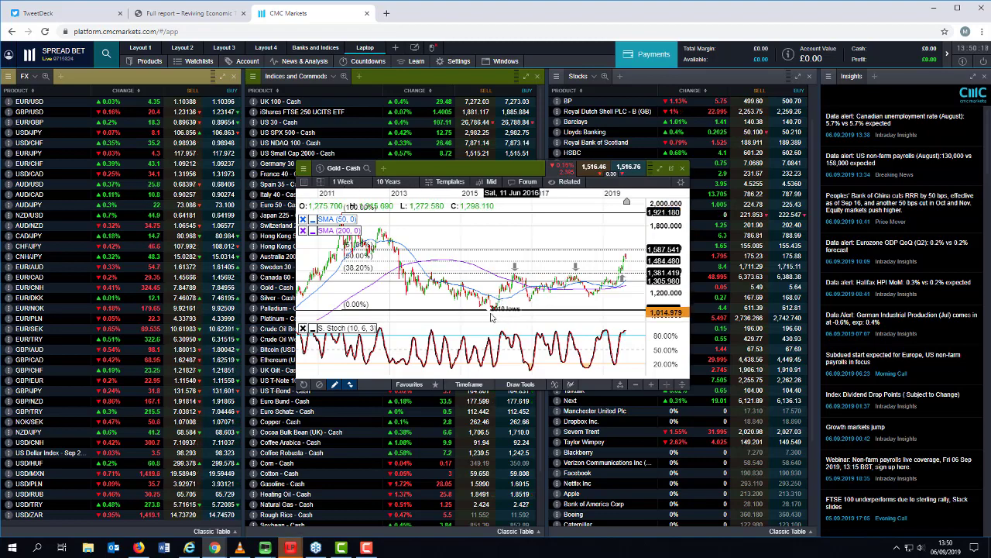
scroll(498, 316, "up", 4)
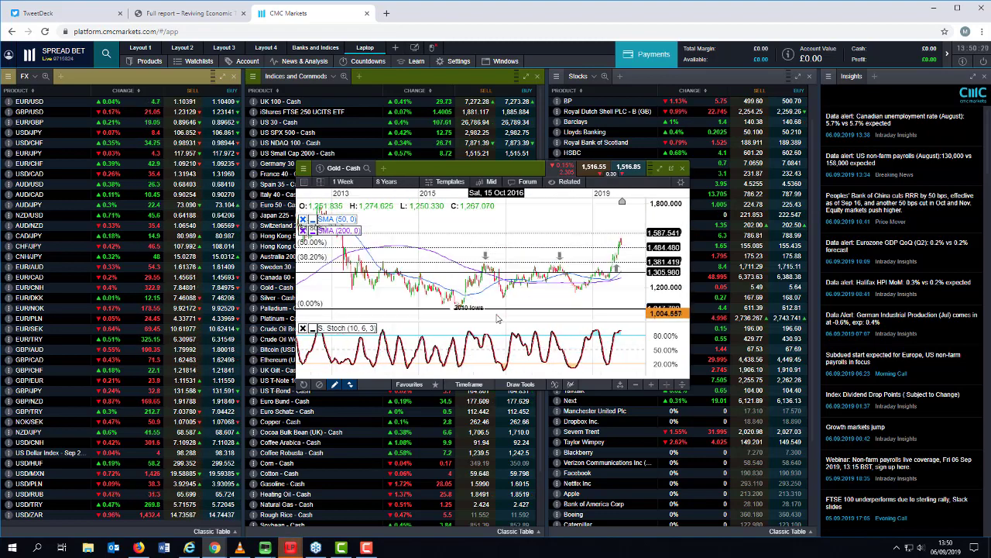
scroll(499, 315, "up", 2)
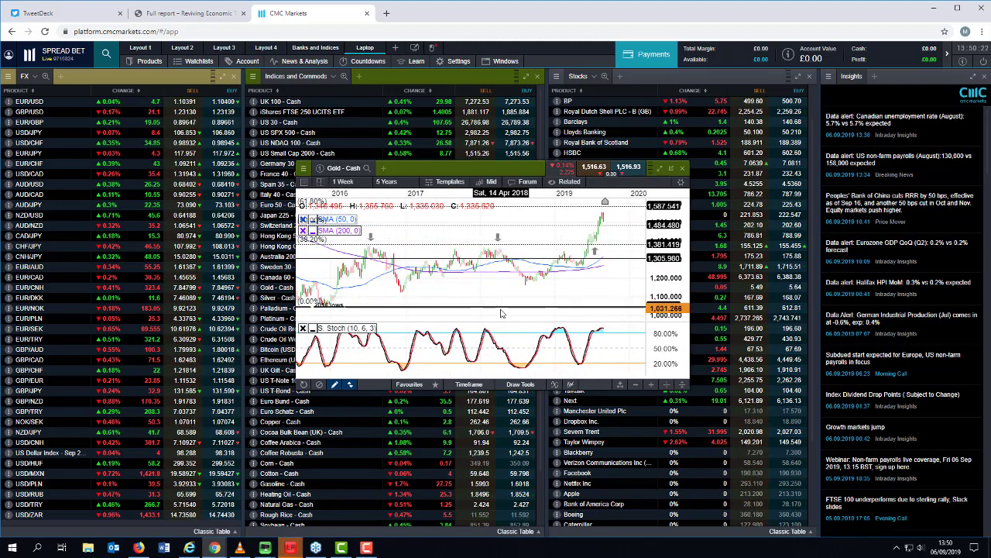
scroll(501, 313, "up", 2)
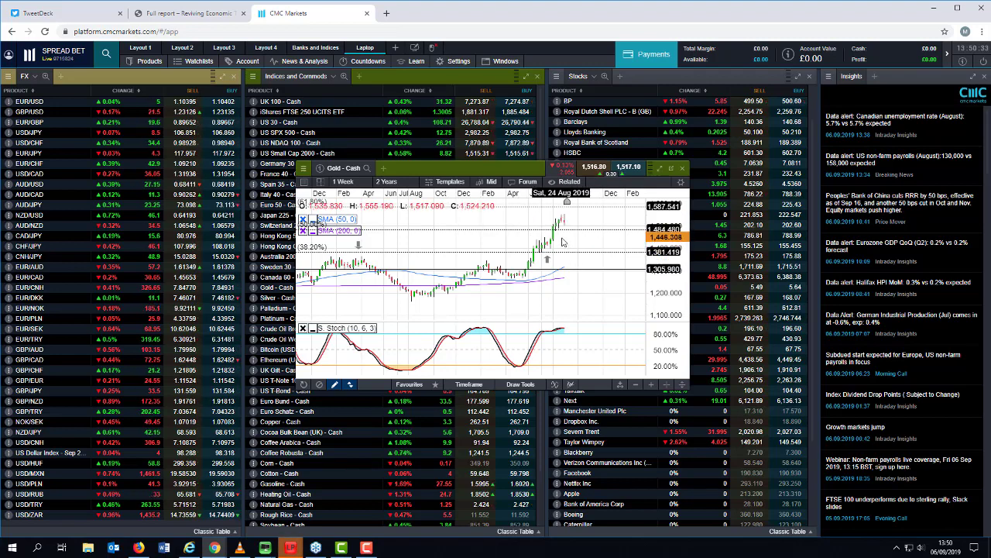
scroll(567, 246, "up", 2)
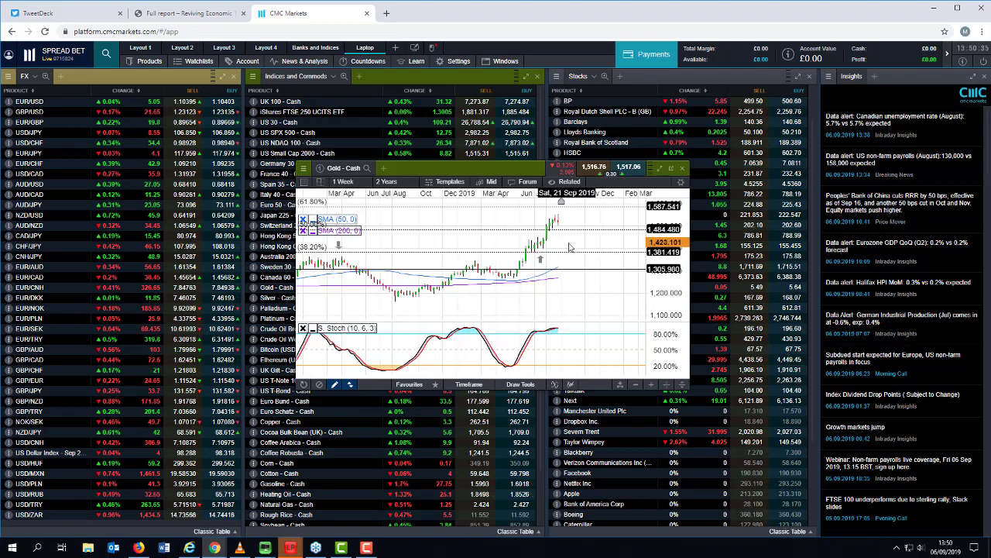
scroll(569, 246, "up", 2)
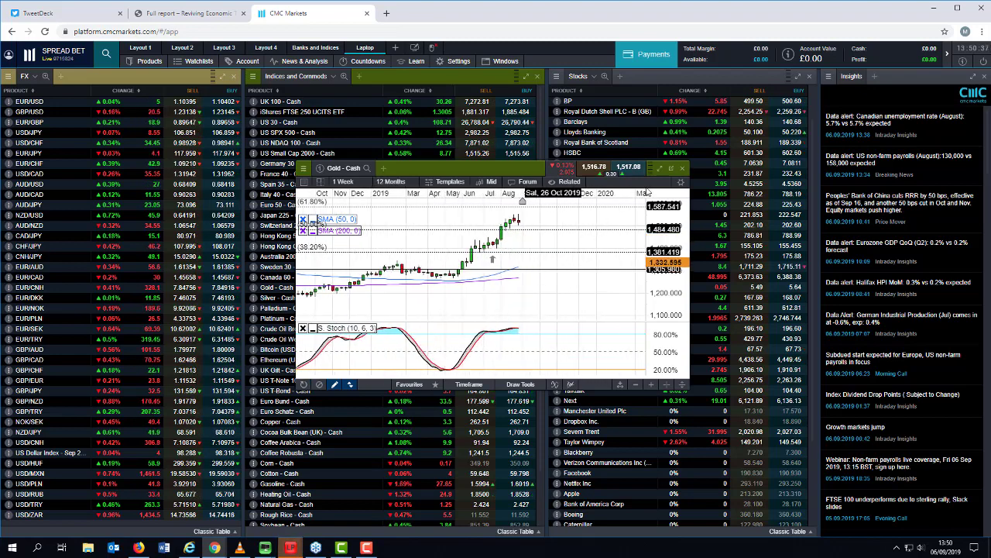